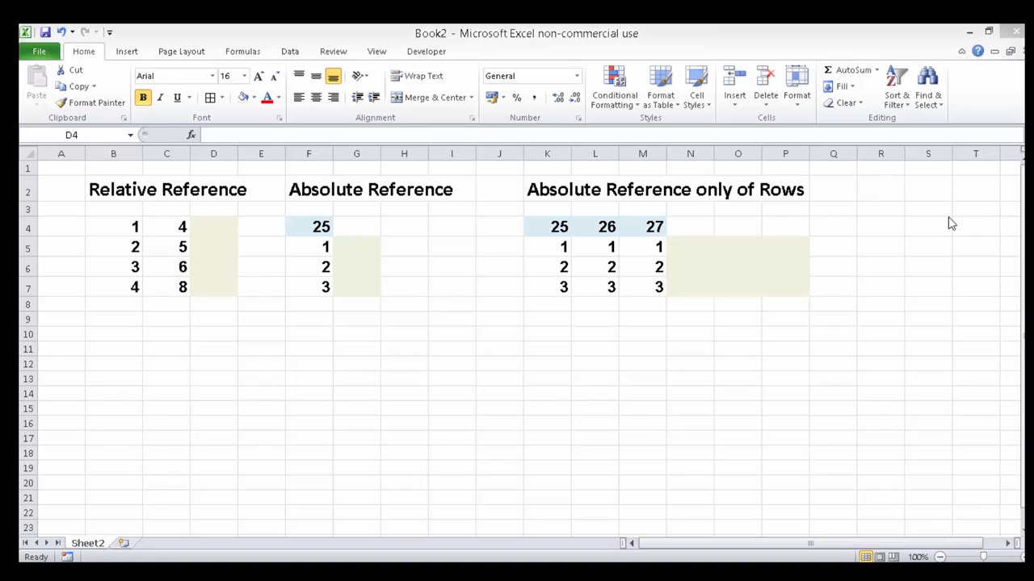
- Examine the number pairs in columns B and C, rows 4 to 7, of the Relative Reference table
left_click(212, 225)
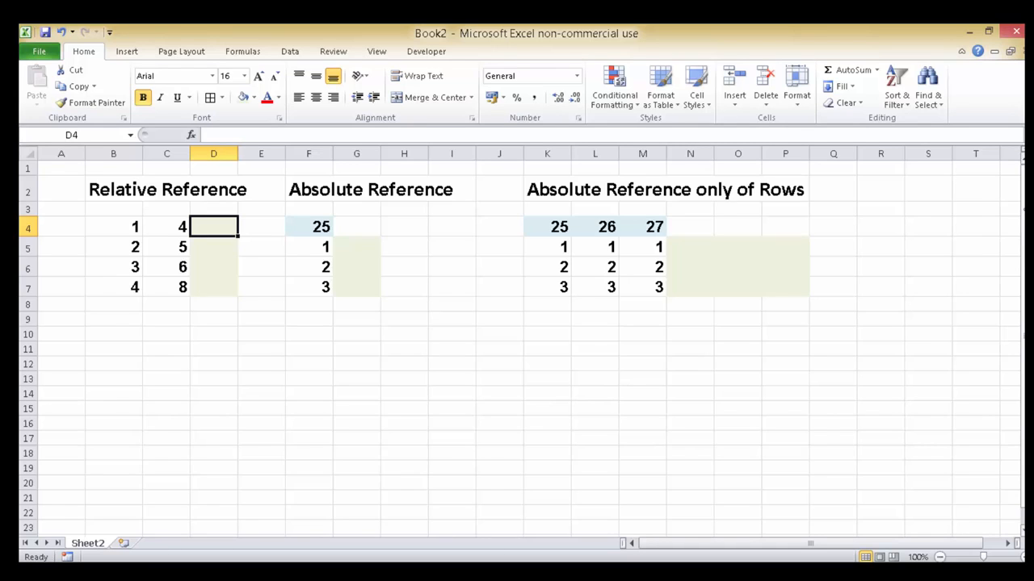
left_click(116, 184)
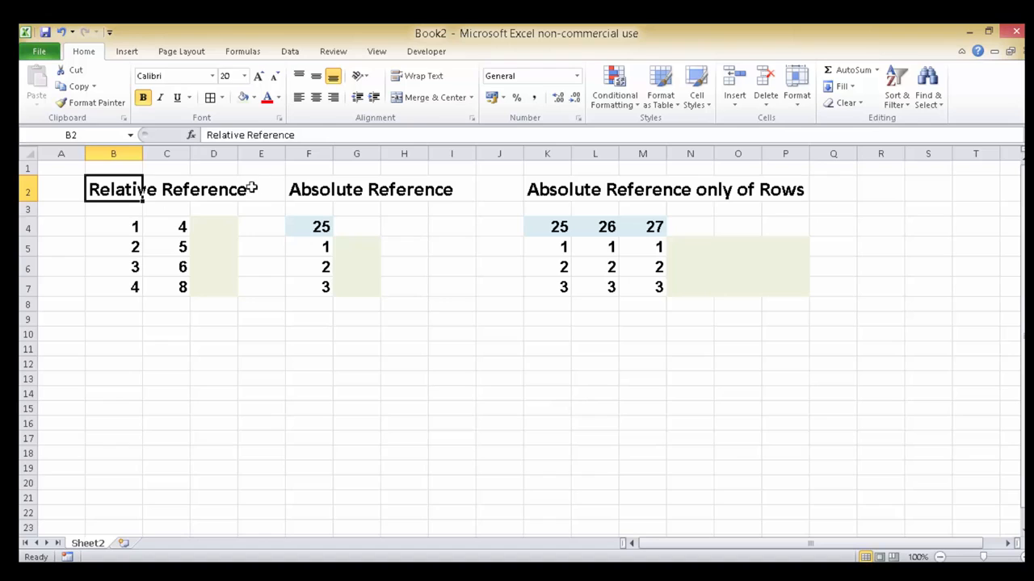
left_click(216, 223)
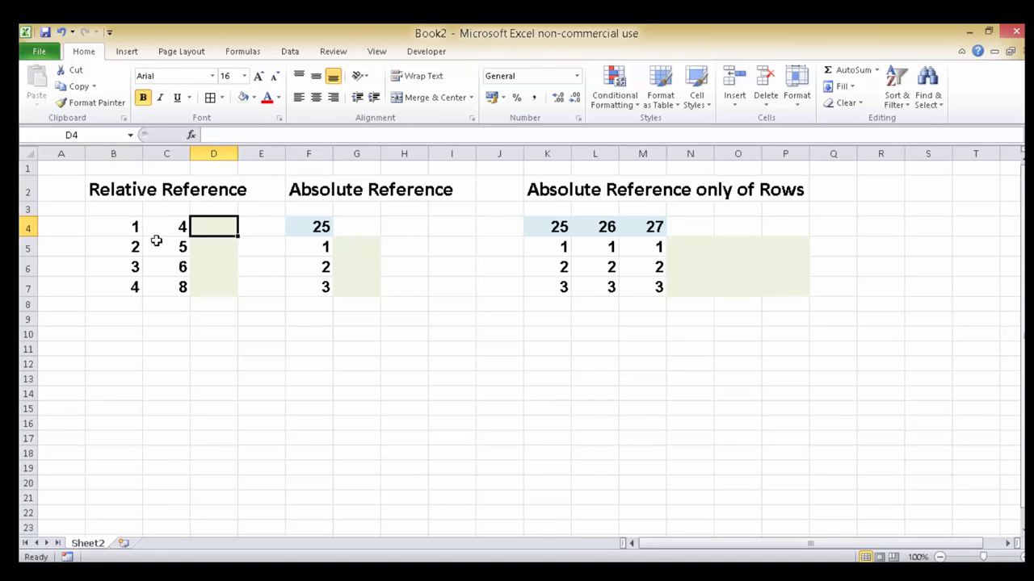
left_click(129, 223)
left_click(160, 226)
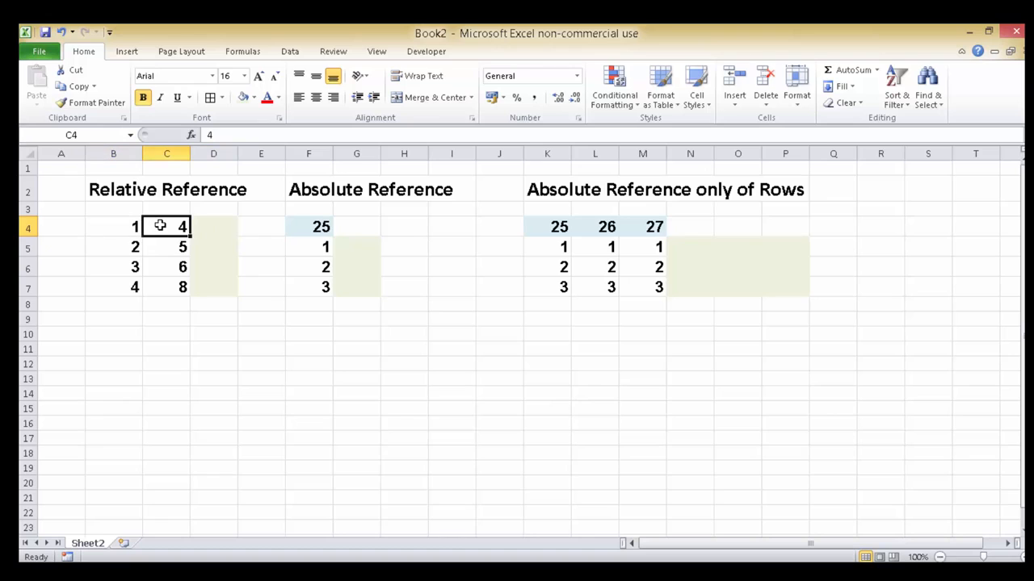
left_click(121, 250)
left_click(177, 248)
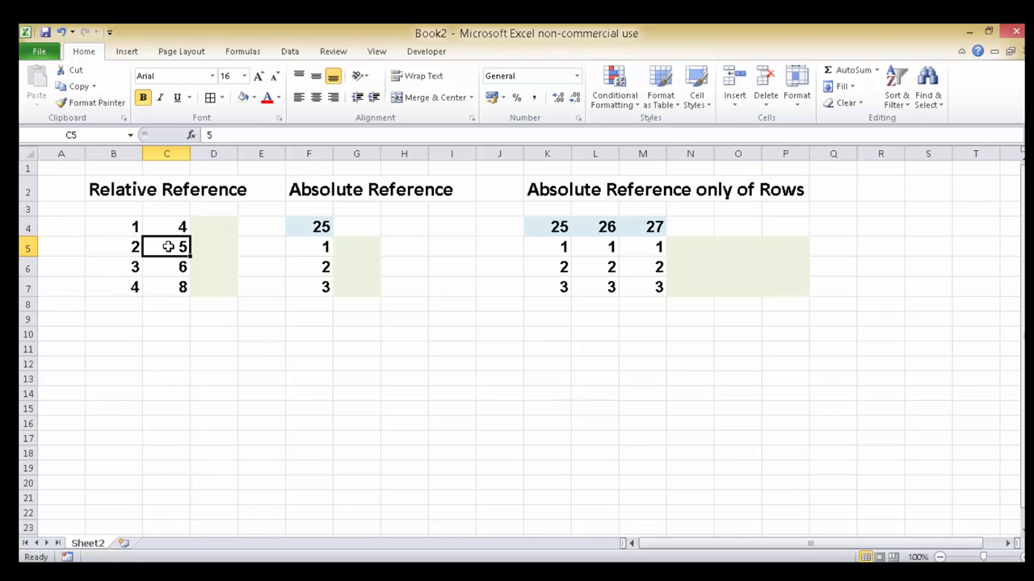
left_click(131, 268)
left_click(179, 268)
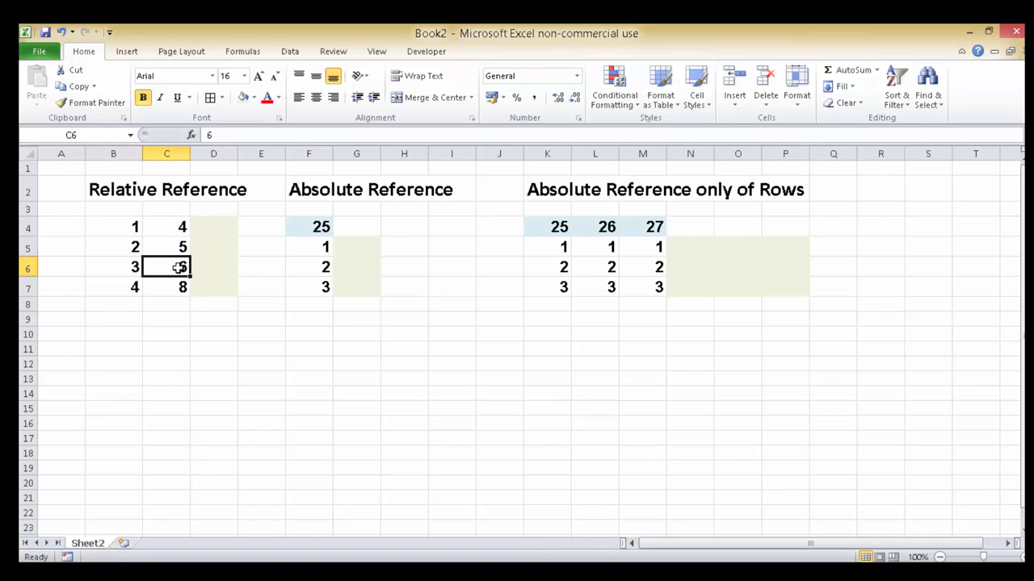
left_click(132, 288)
left_click(182, 288)
- Enter the formula =B4*C4 in cell D4 to multiply the first pair of numbers
left_click(202, 221)
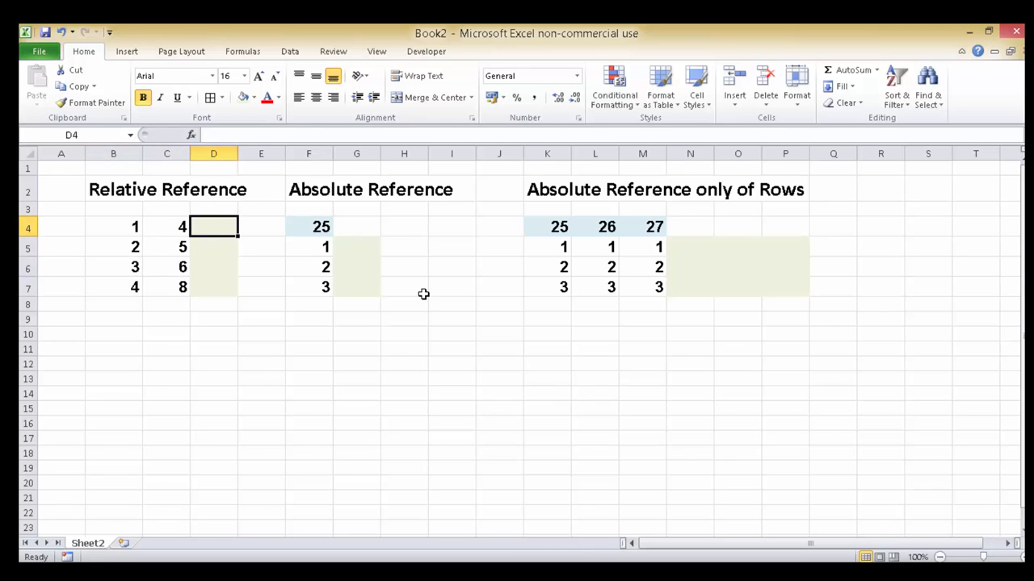
type("=")
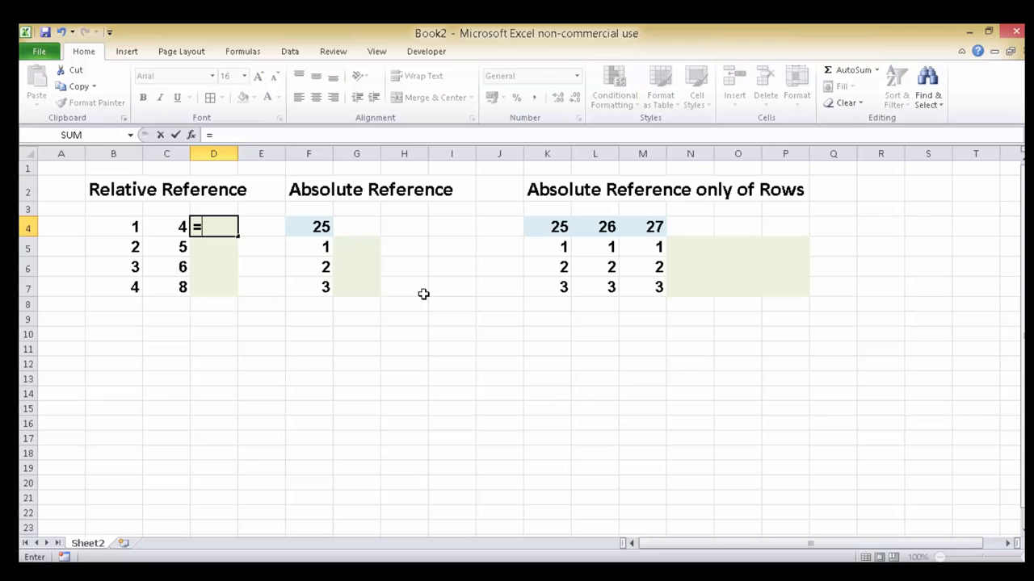
key("Left")
key("Left")
type("*C4")
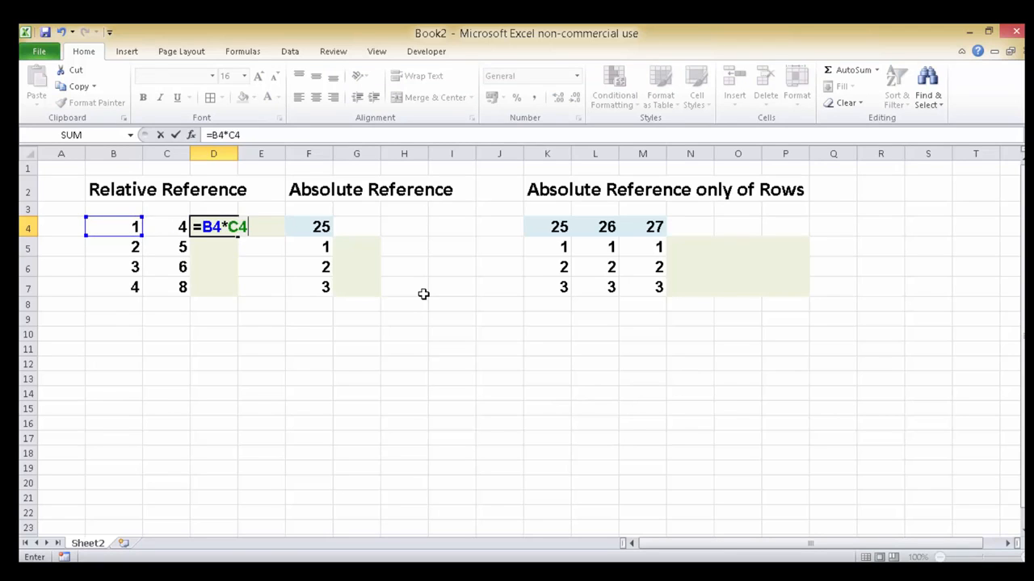
key("Return")
key("Up")
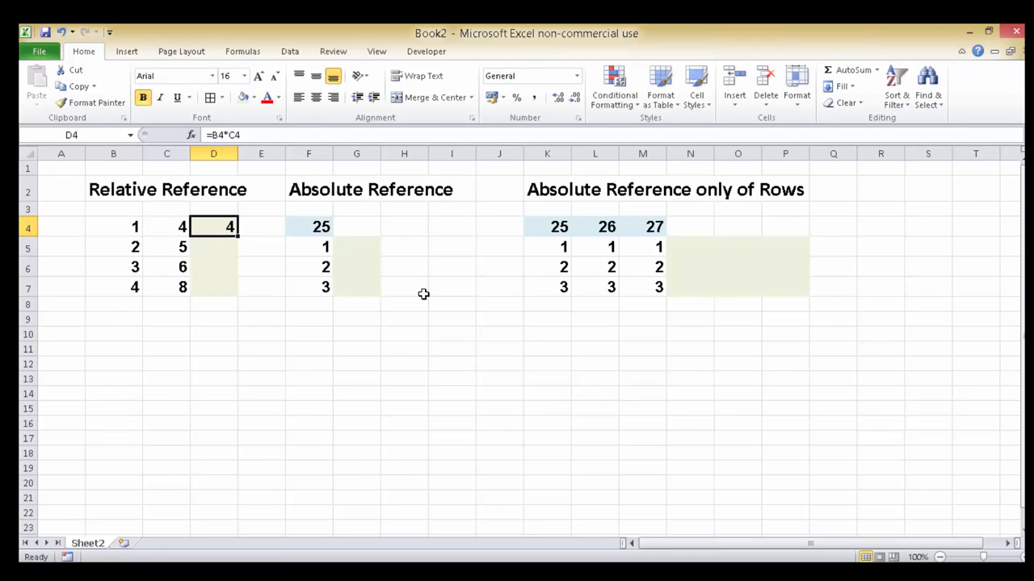
- Copy the multiplication formula from D4 into cells D5 to D7
key("ctrl+c")
key("Down")
key("shift+Down")
key("shift+Down")
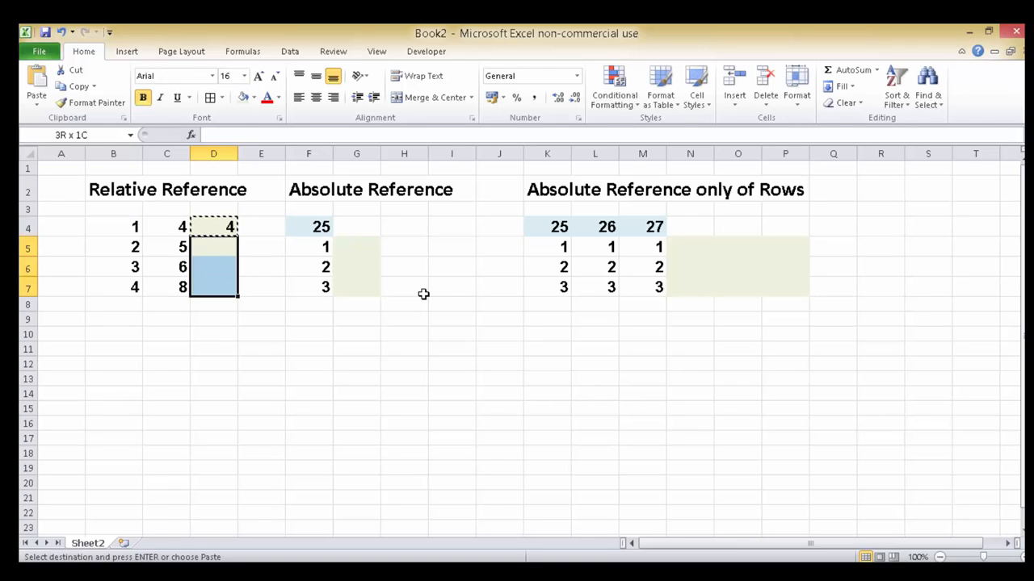
key("ctrl+v")
key("Escape")
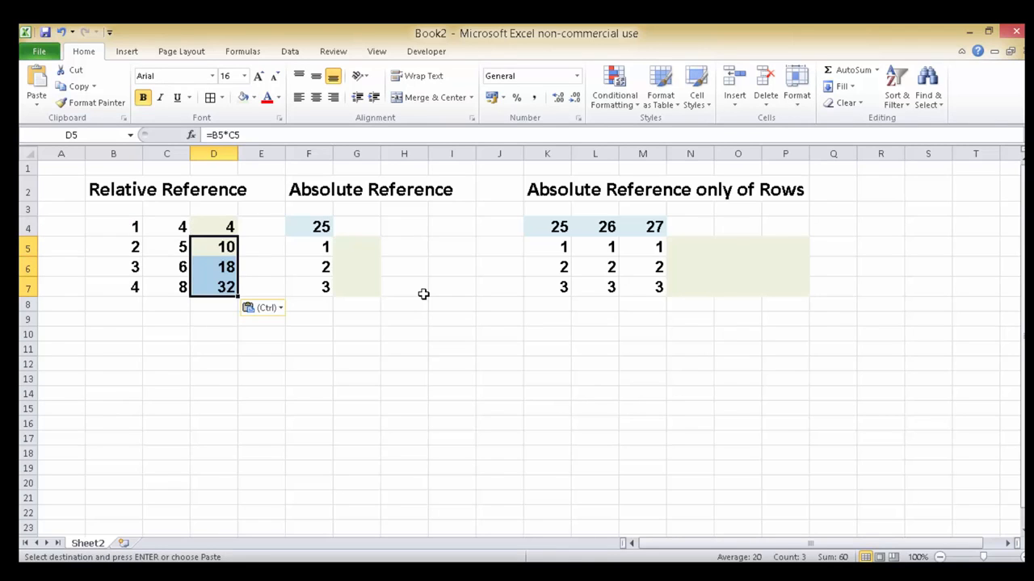
- Inspect the copied formulas in D5, D6 and D7 to see which cells each one references
double_click(230, 247)
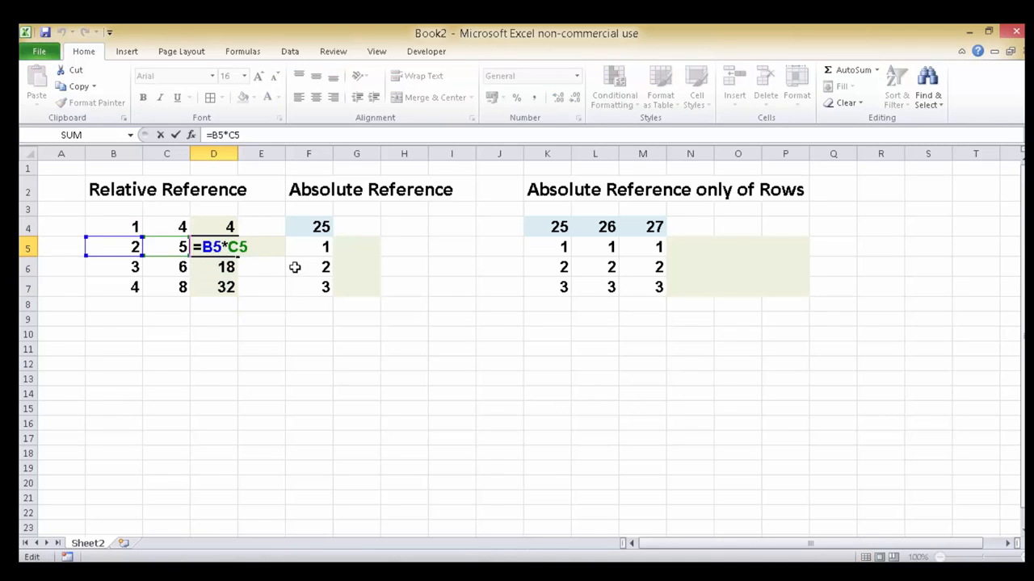
left_click(231, 266)
double_click(231, 266)
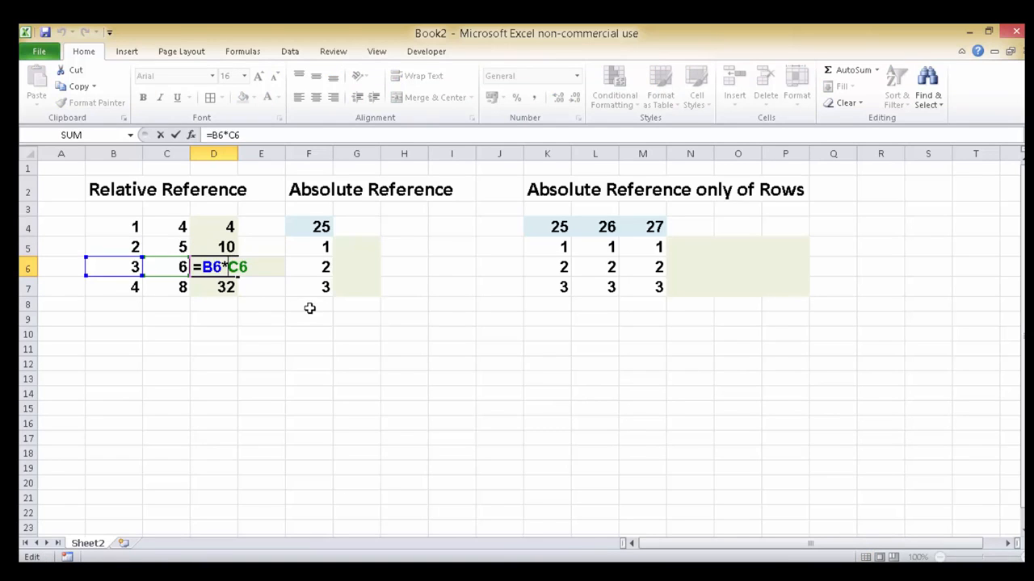
left_click(223, 287)
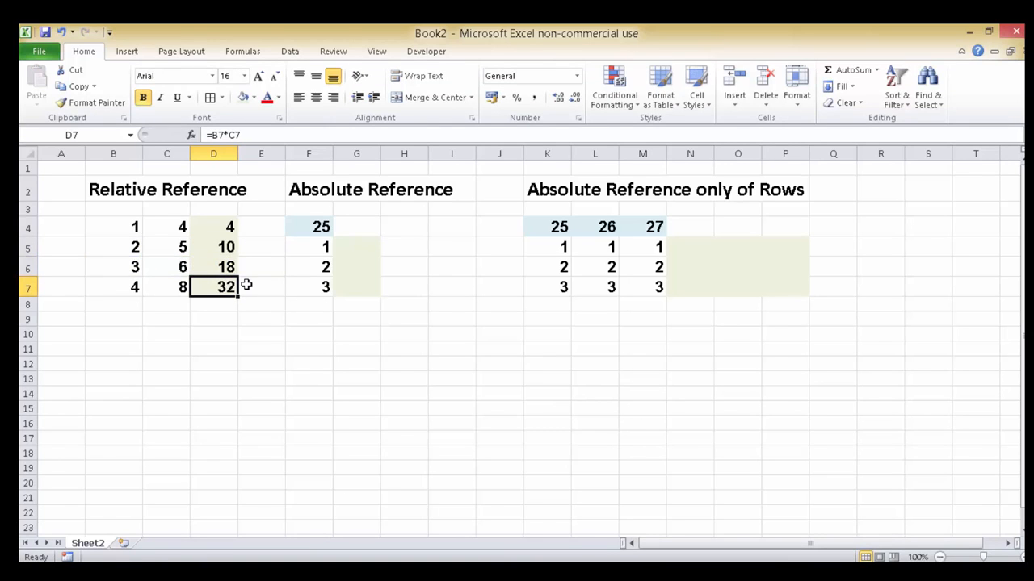
key("F2")
key("Escape")
left_click(230, 226)
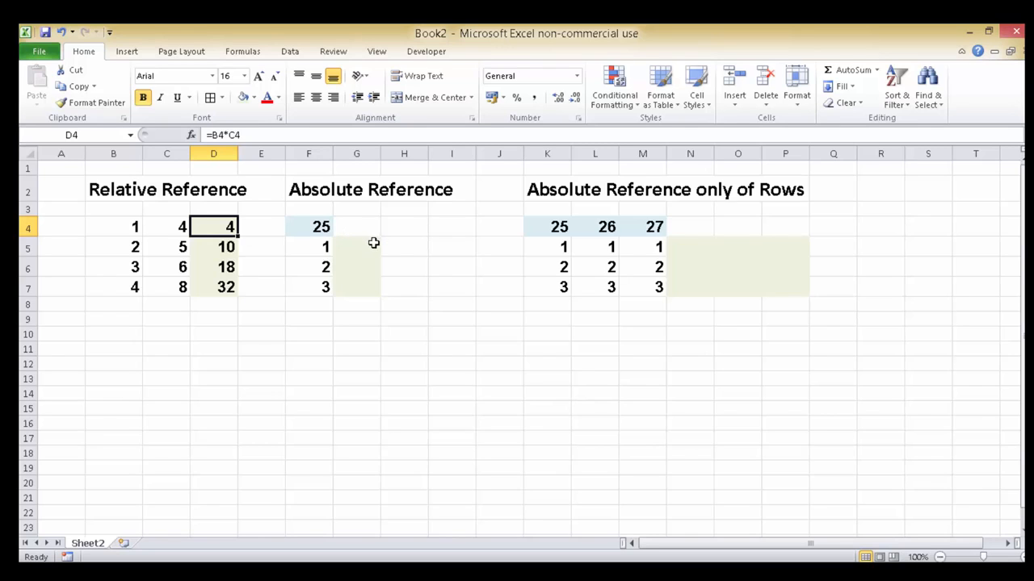
- Review the Absolute Reference heading and the multipliers in cells F5 to F7
left_click(301, 187)
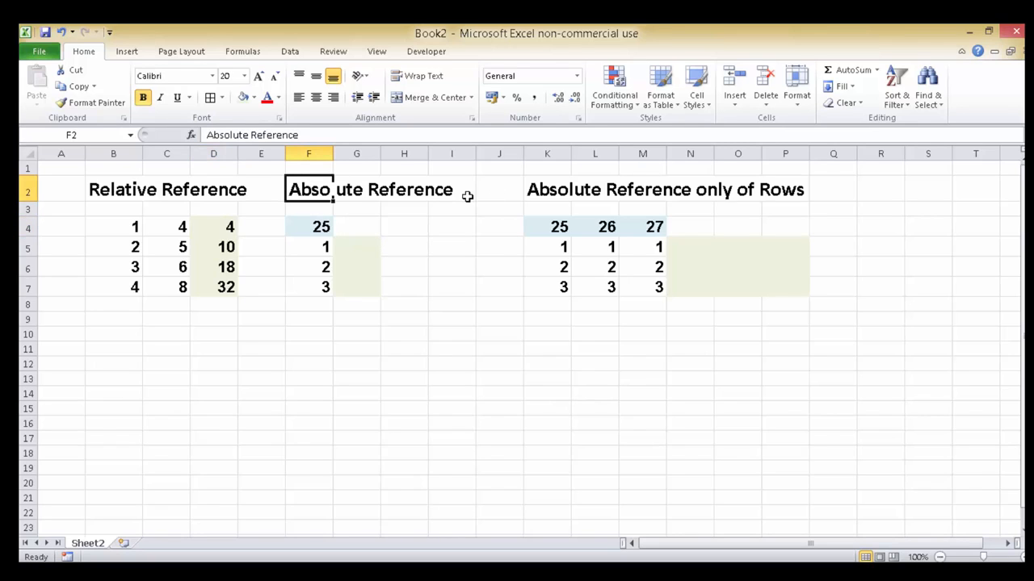
left_click(372, 244)
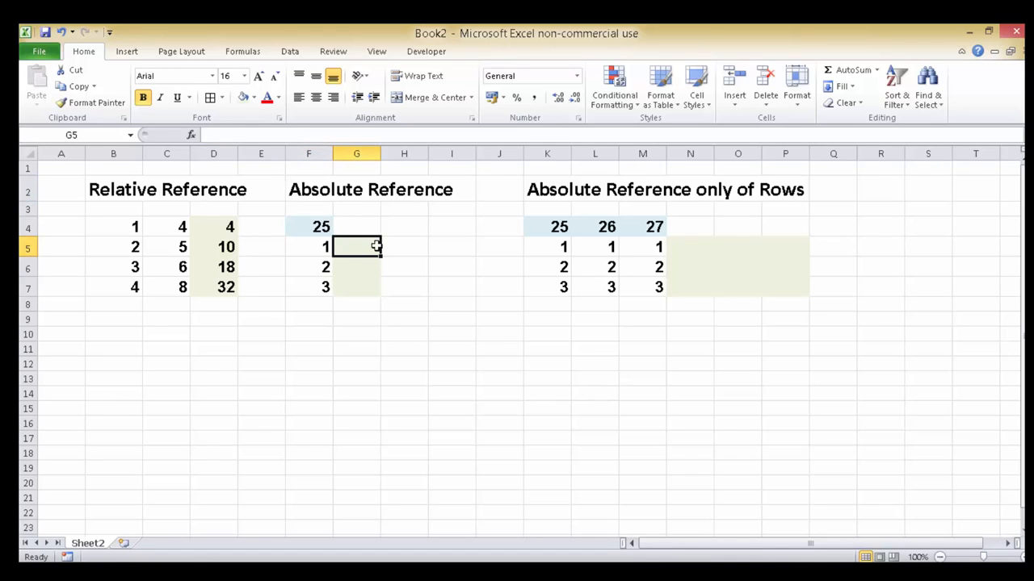
left_click(314, 248)
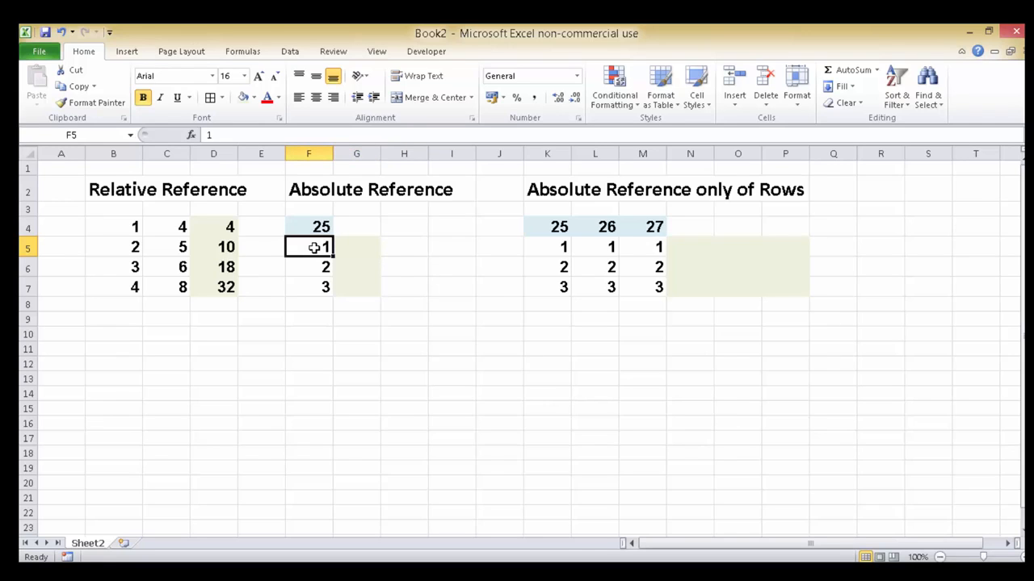
left_click(314, 268)
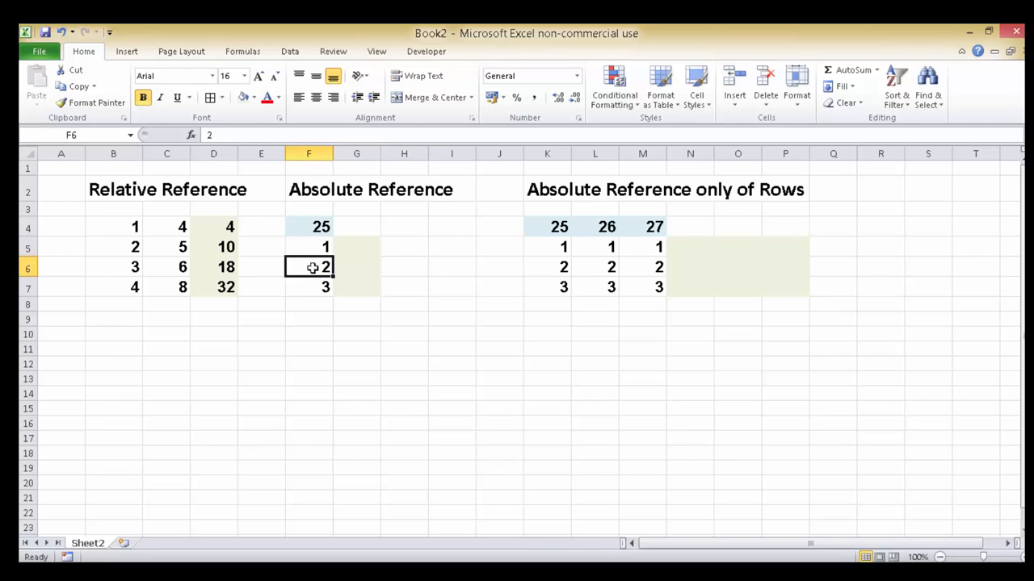
left_click(313, 287)
- Enter the formula =F4*F5 in cell G5 using only relative references
left_click(365, 243)
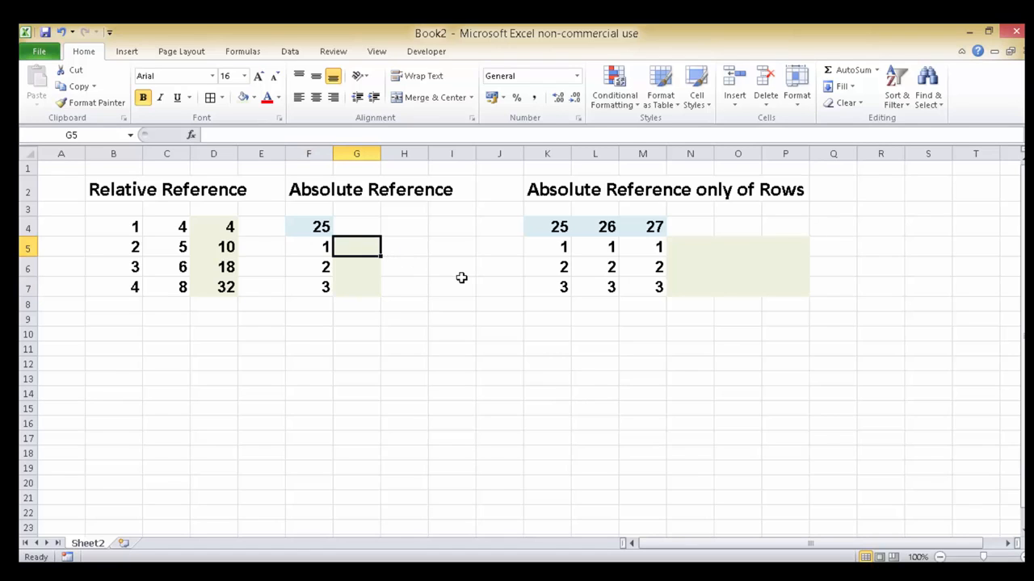
type("=")
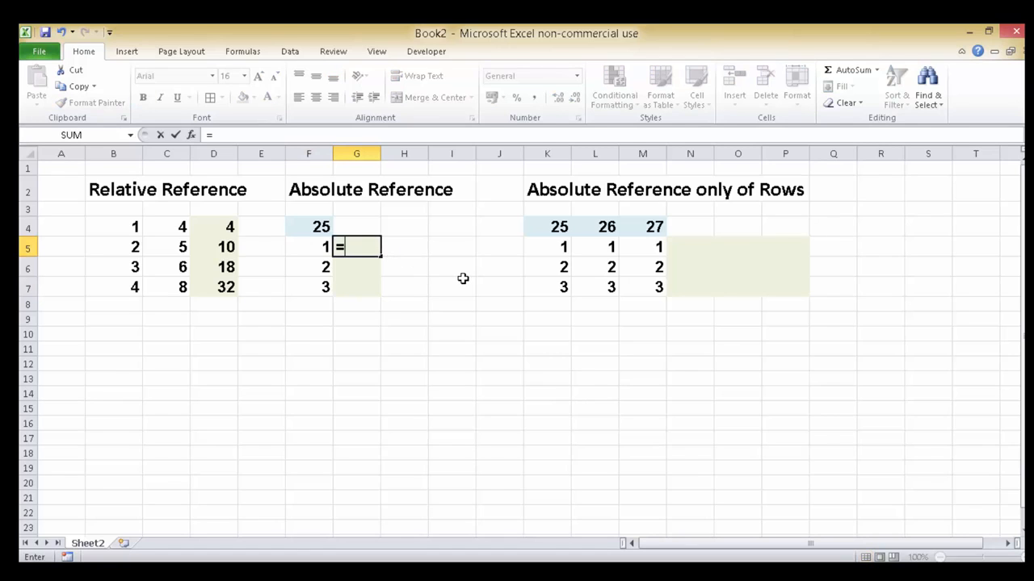
key("Up")
key("Left")
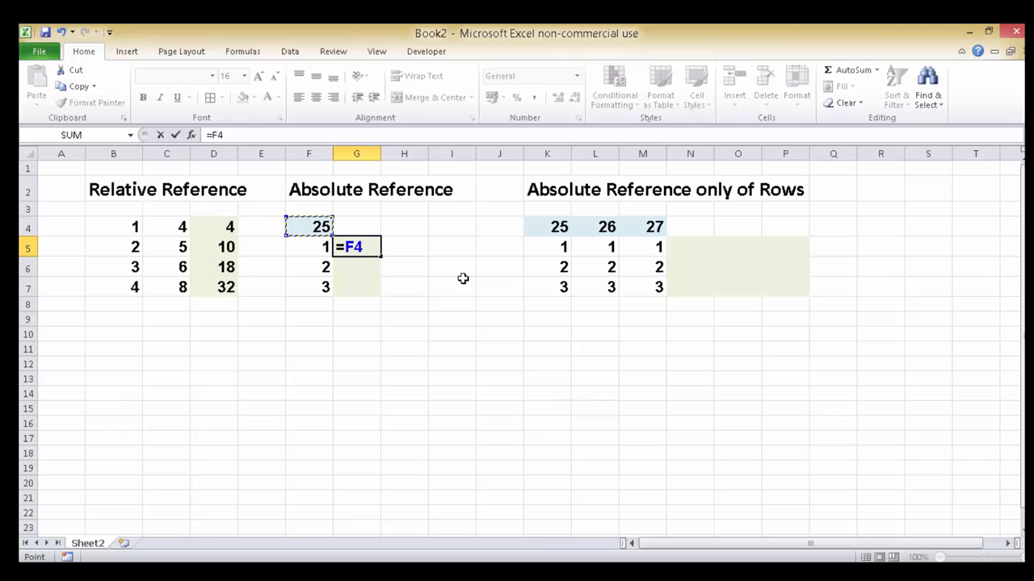
type("*")
key("Left")
key("Return")
key("Up")
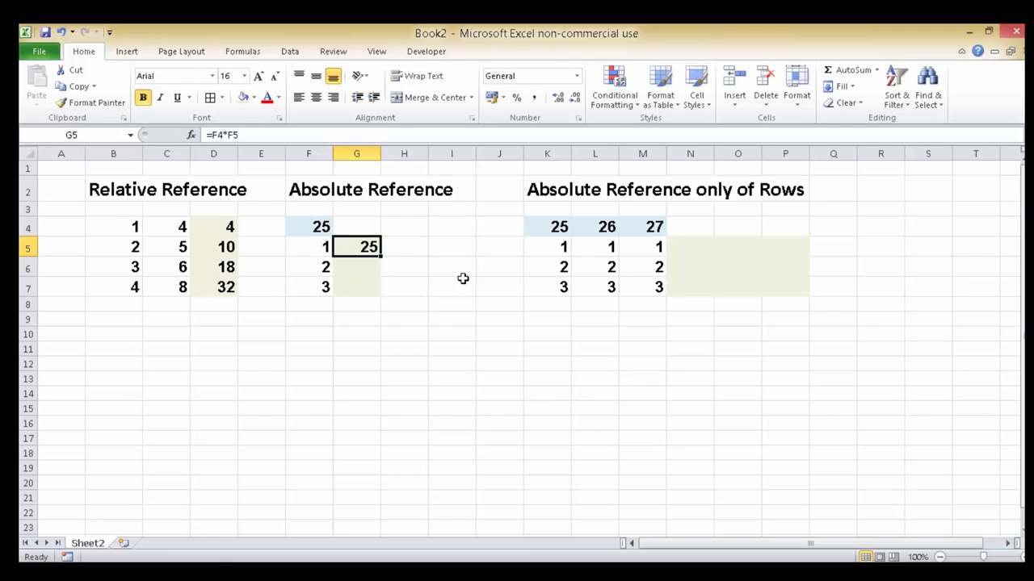
- Try copying the relative formula from G5 into cells G6 and G7
key("ctrl+c")
key("Down")
key("shift+Down")
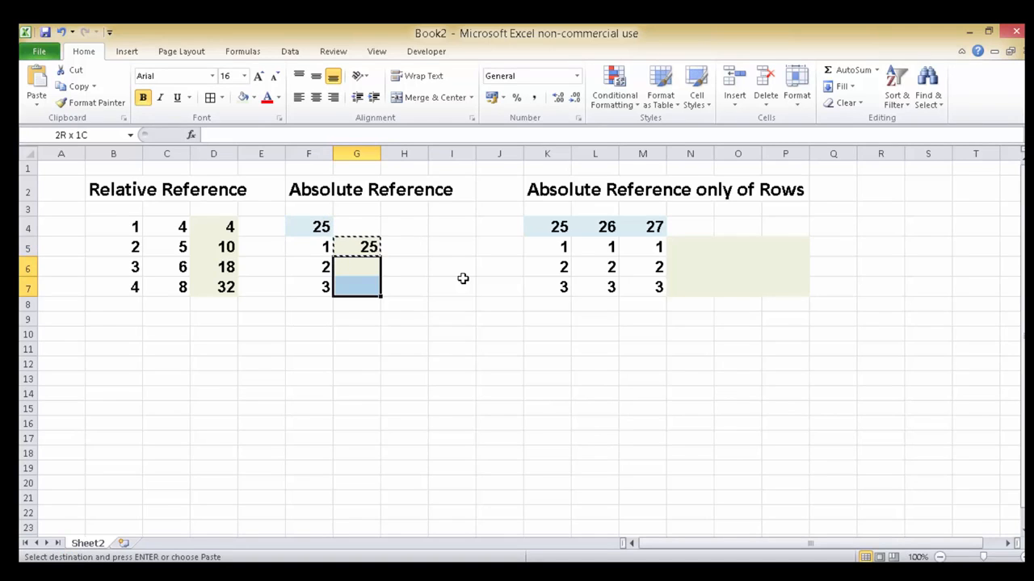
key("ctrl+v")
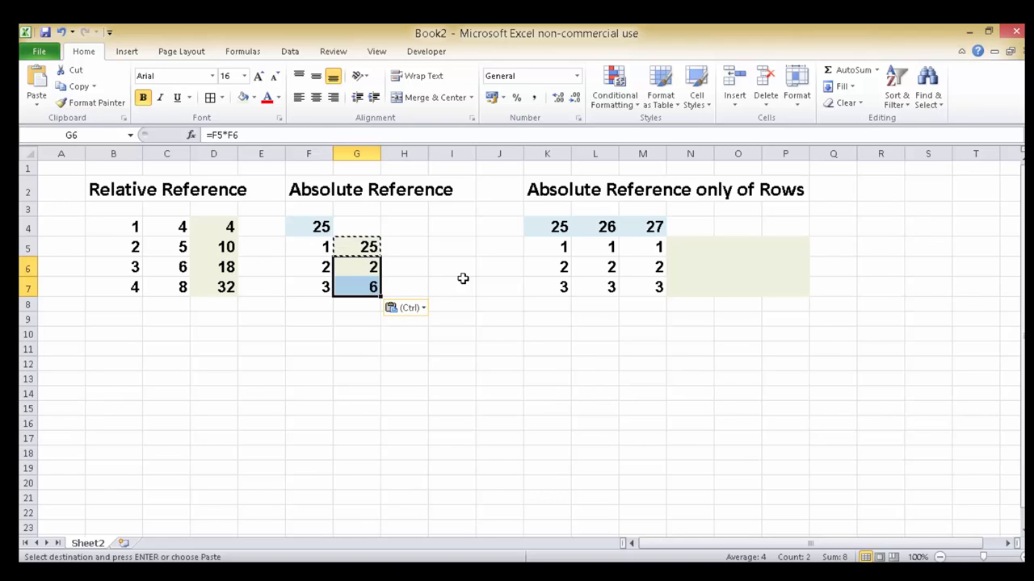
key("Escape")
- Inspect the copied formulas in G6 and G7 to see which cells they reference
double_click(369, 265)
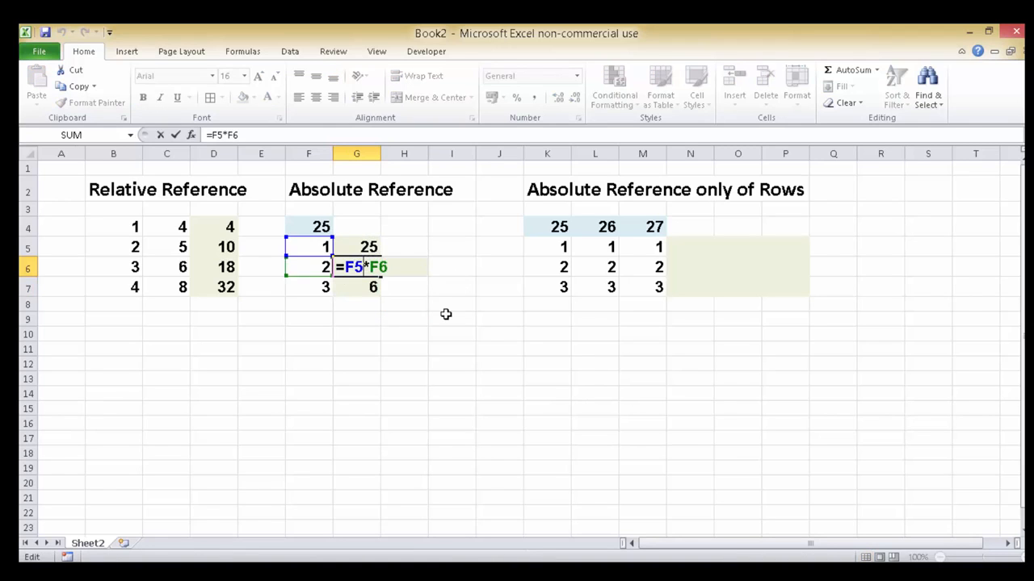
key("Escape")
double_click(373, 286)
key("Escape")
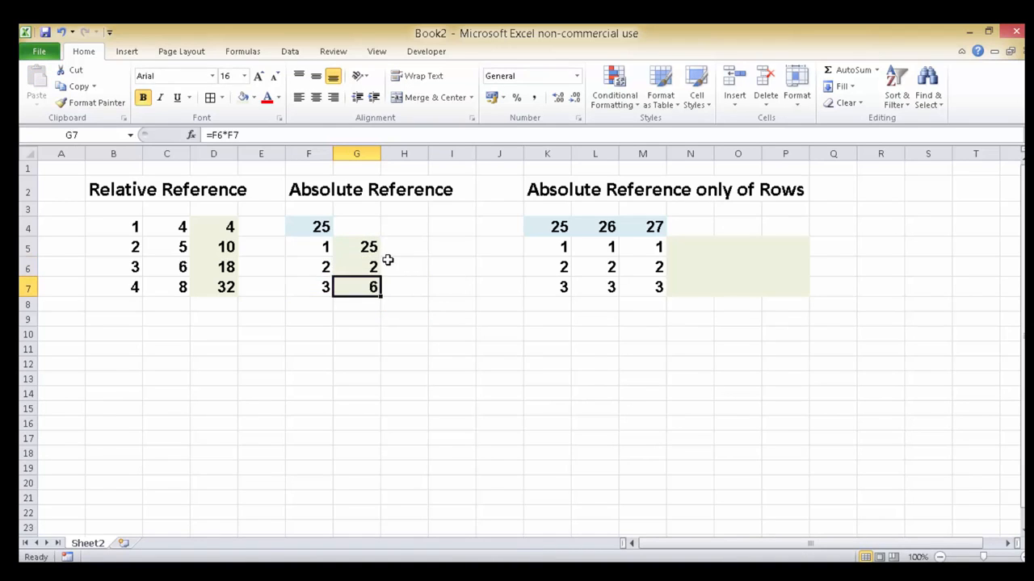
left_click(369, 266)
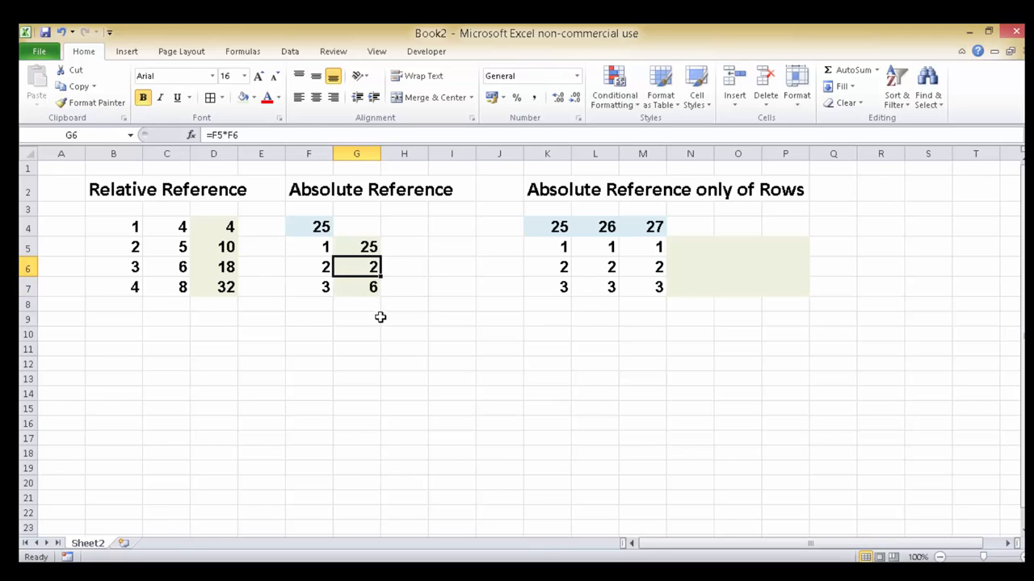
left_click(369, 287)
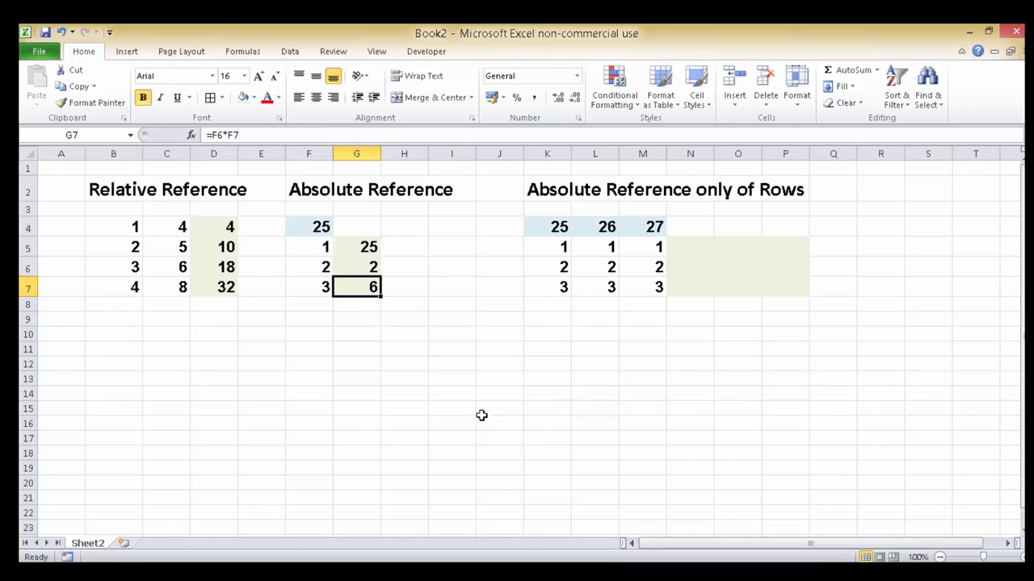
- Clear the relative formulas from cells G5 to G7
left_click_drag(356, 242, 357, 278)
key("Delete")
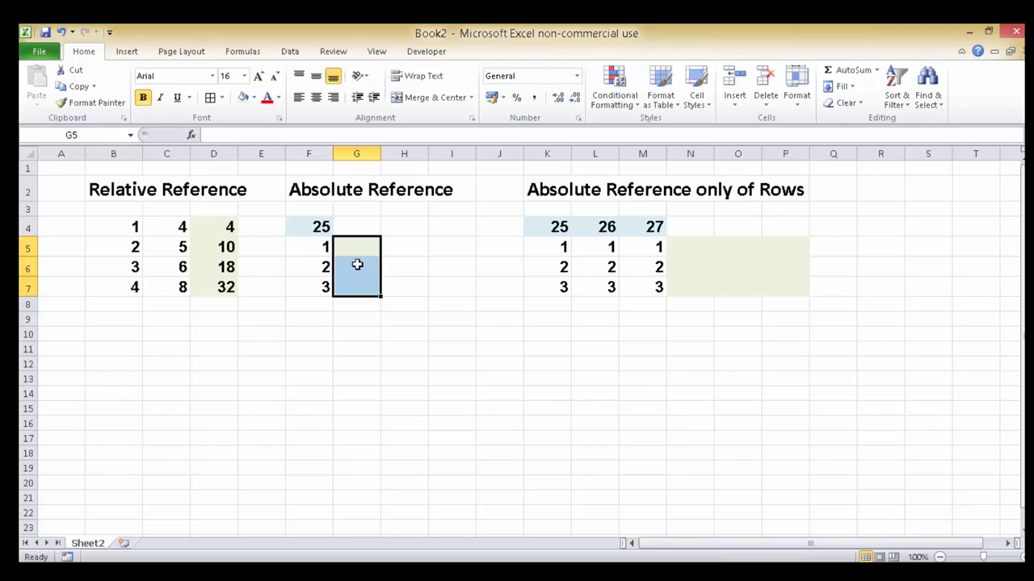
- Enter the formula =$F$4*F5 in cell G5, making the F4 reference fully absolute
left_click(358, 242)
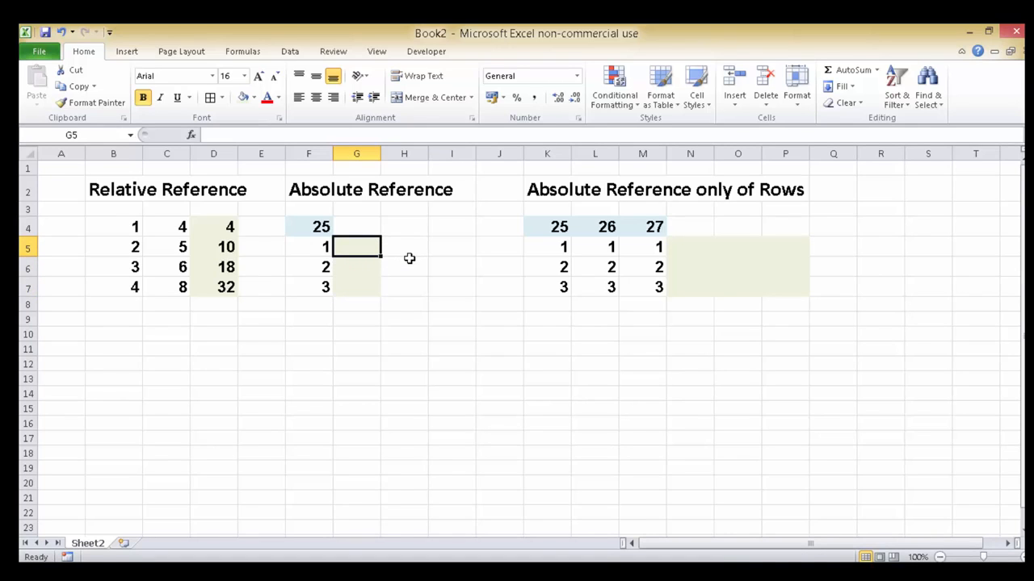
type("=")
key("Up")
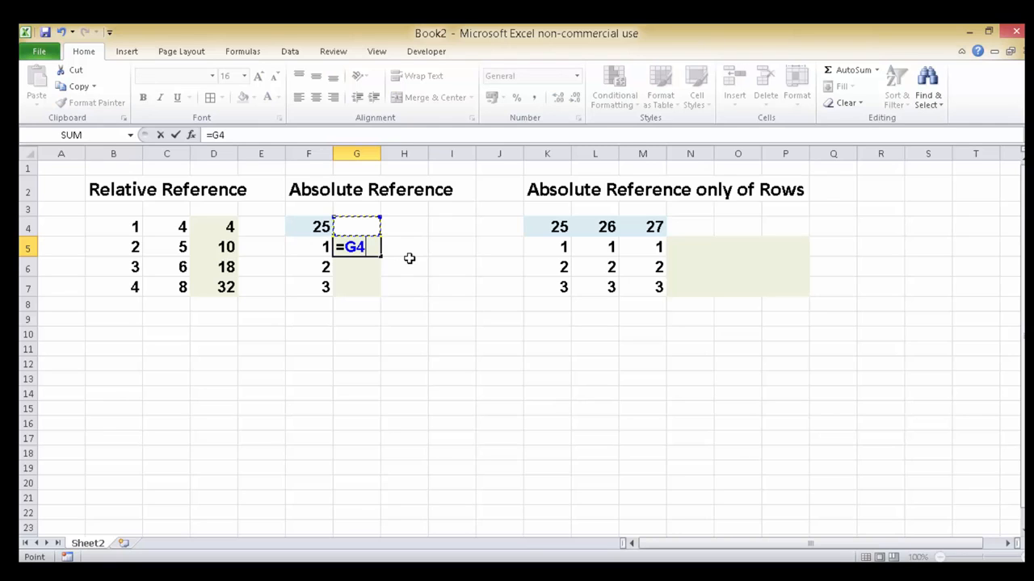
key("Left")
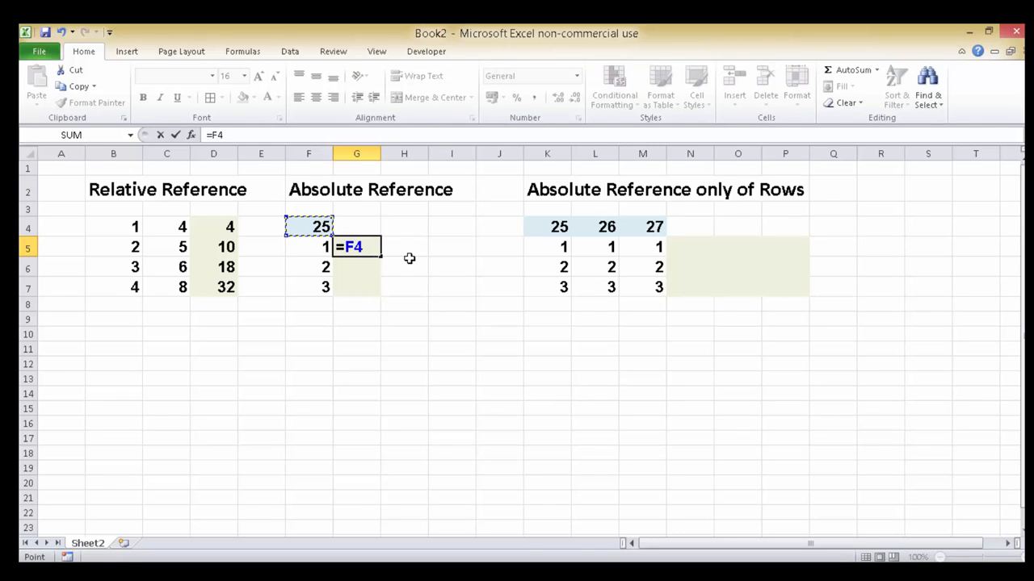
key("F4")
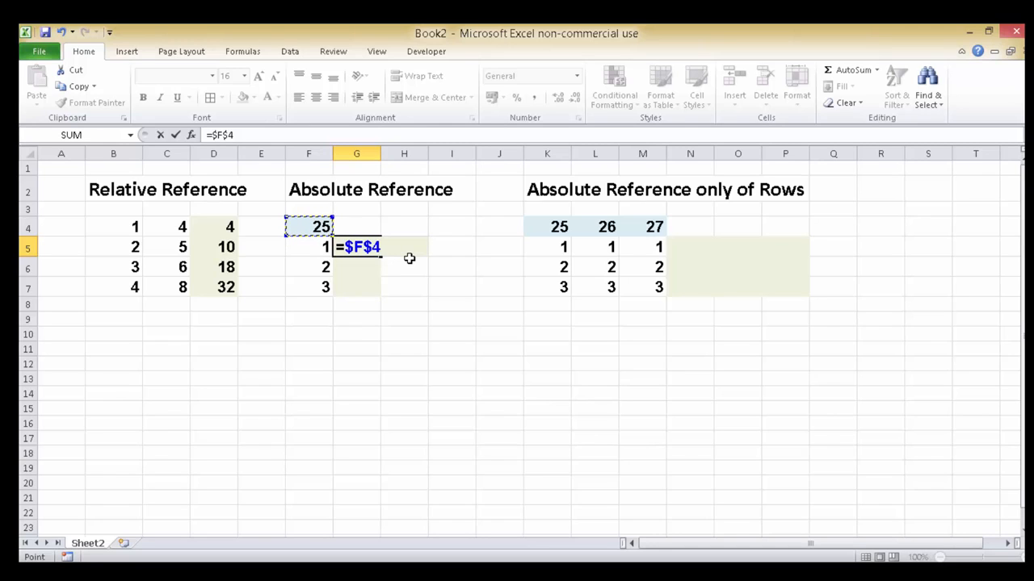
type("*")
left_click(317, 247)
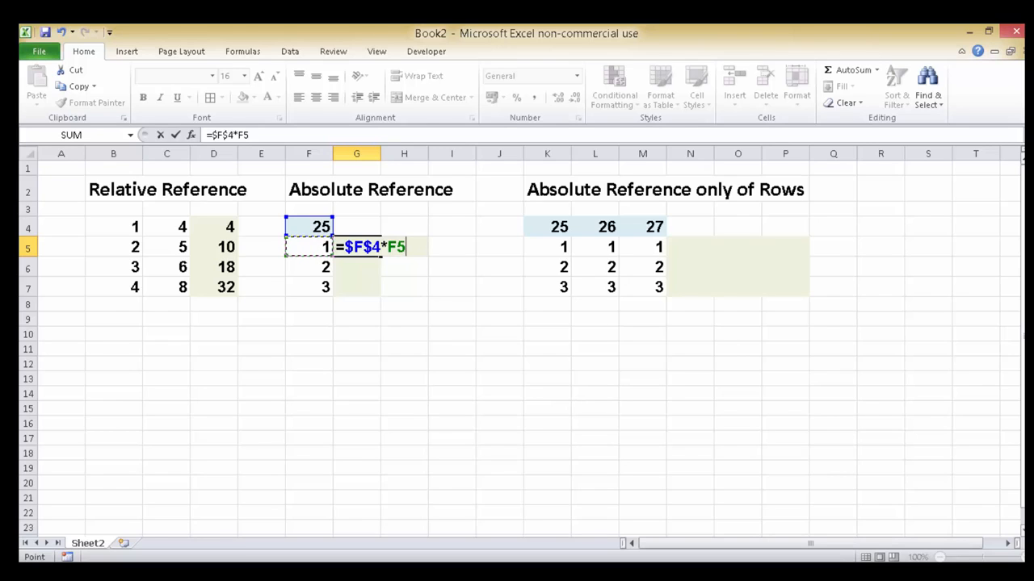
key("Return")
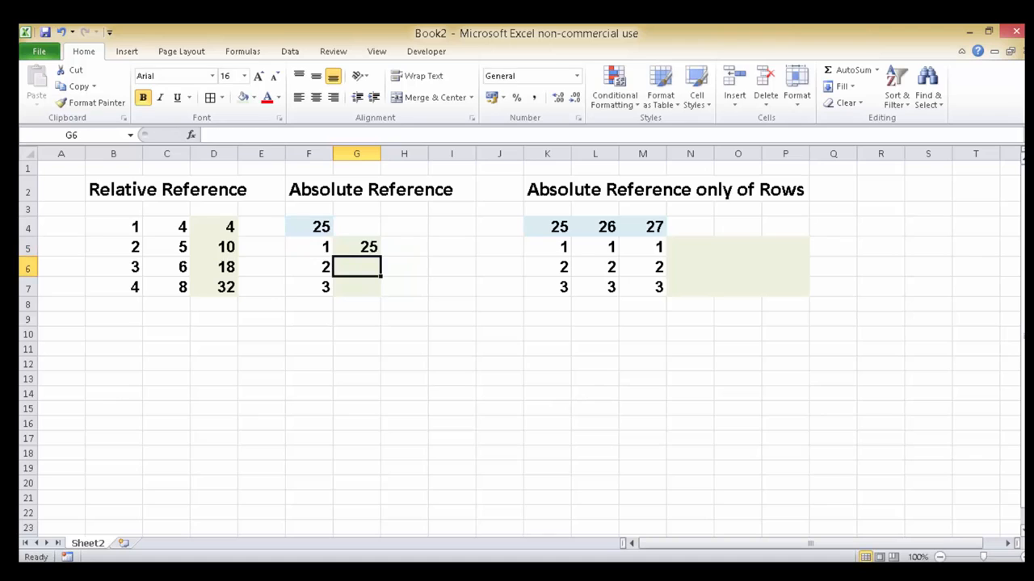
- Copy the absolute-reference formula from G5 into cells G6 and G7
left_click(356, 247)
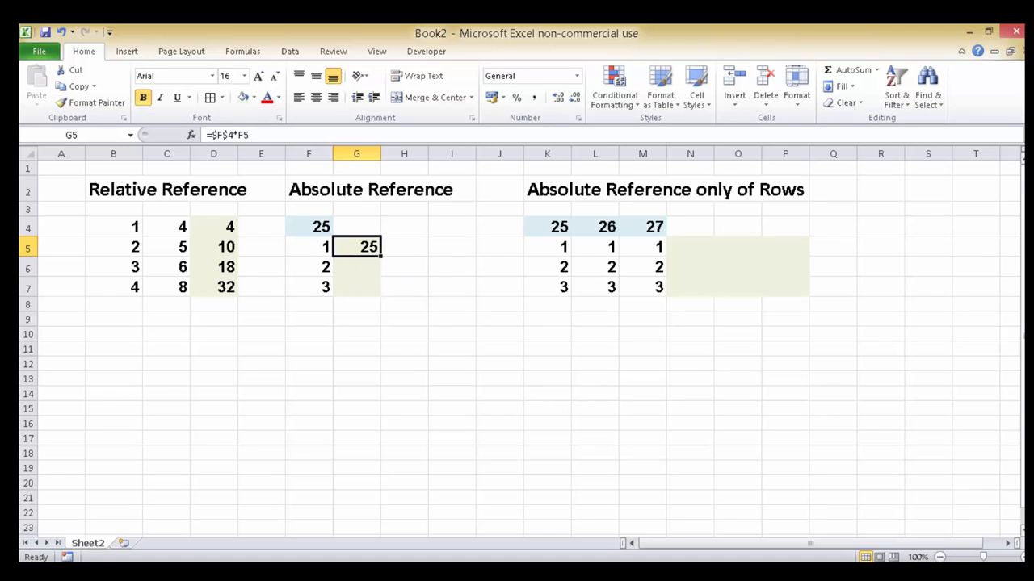
key("ctrl+c")
key("Down")
key("shift+Down")
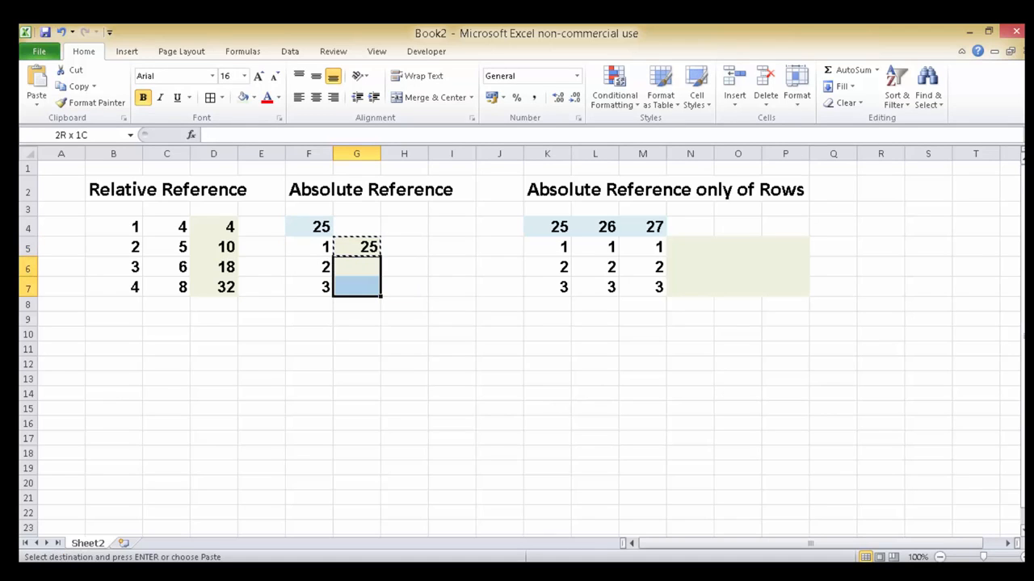
key("ctrl+v")
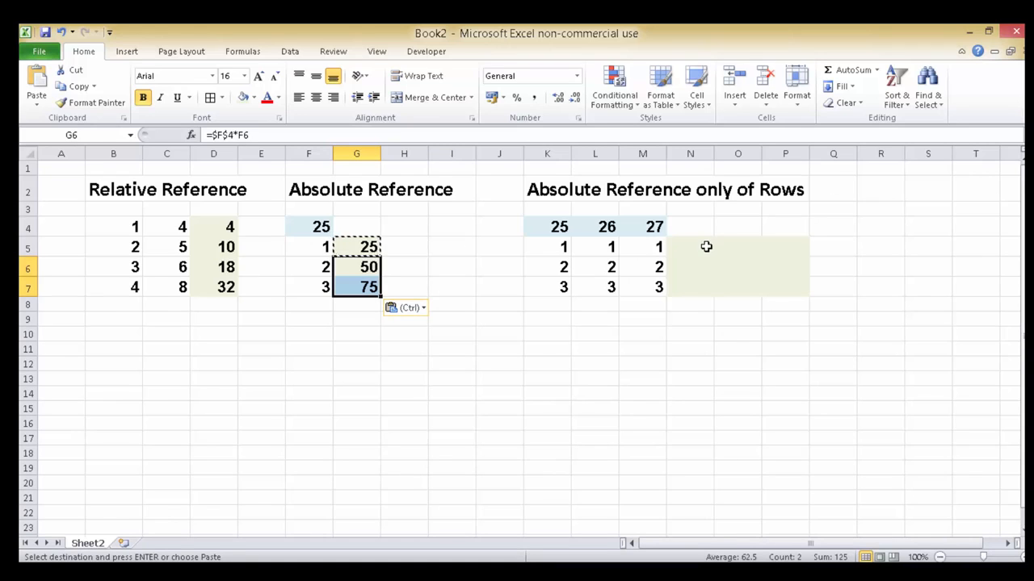
key("Escape")
- Examine how the values in K5:M7 pair with the multipliers in K4:M4 of the row-only absolute reference table
left_click(562, 195)
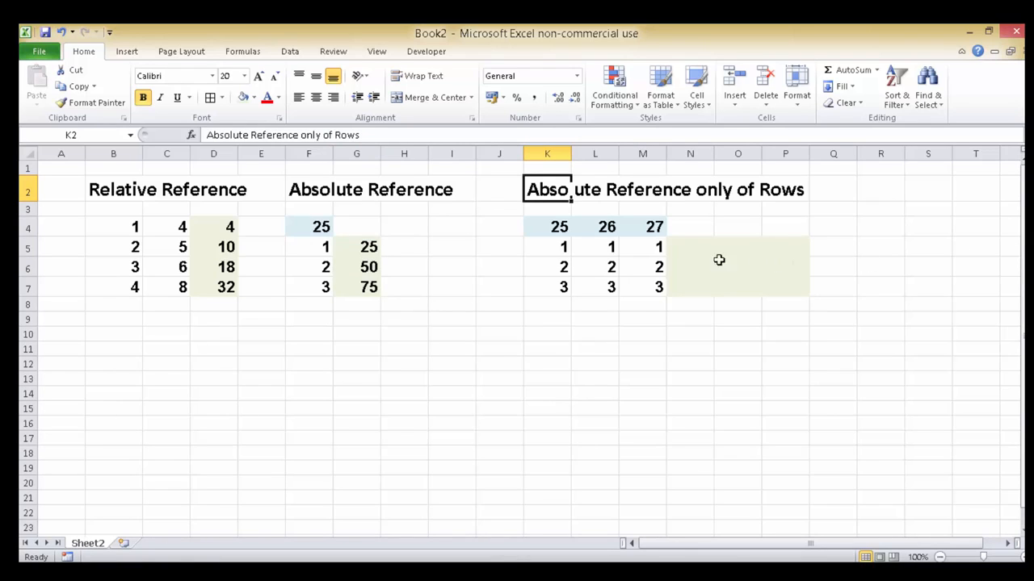
left_click(689, 242)
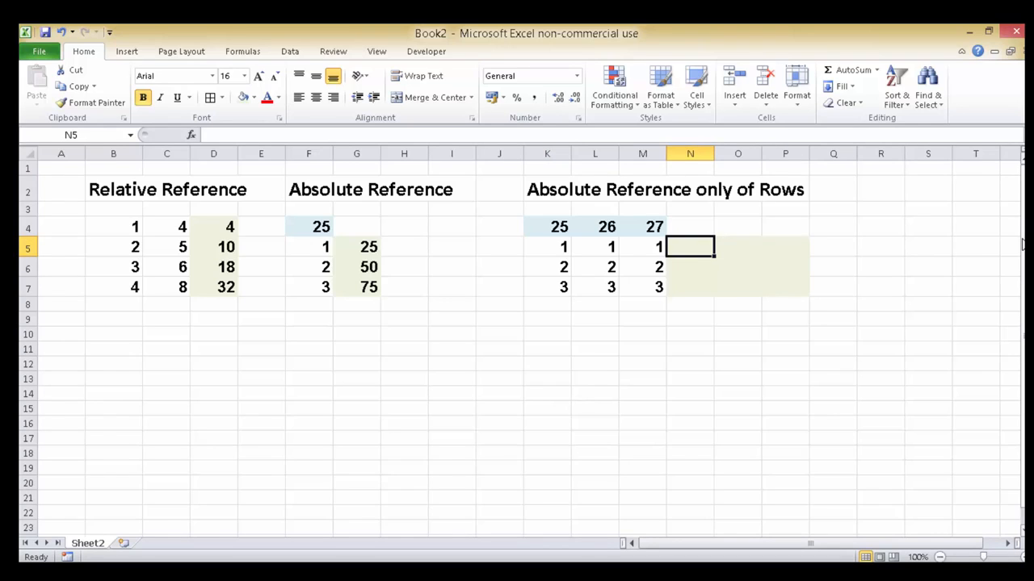
left_click_drag(558, 246, 554, 288)
left_click(551, 246)
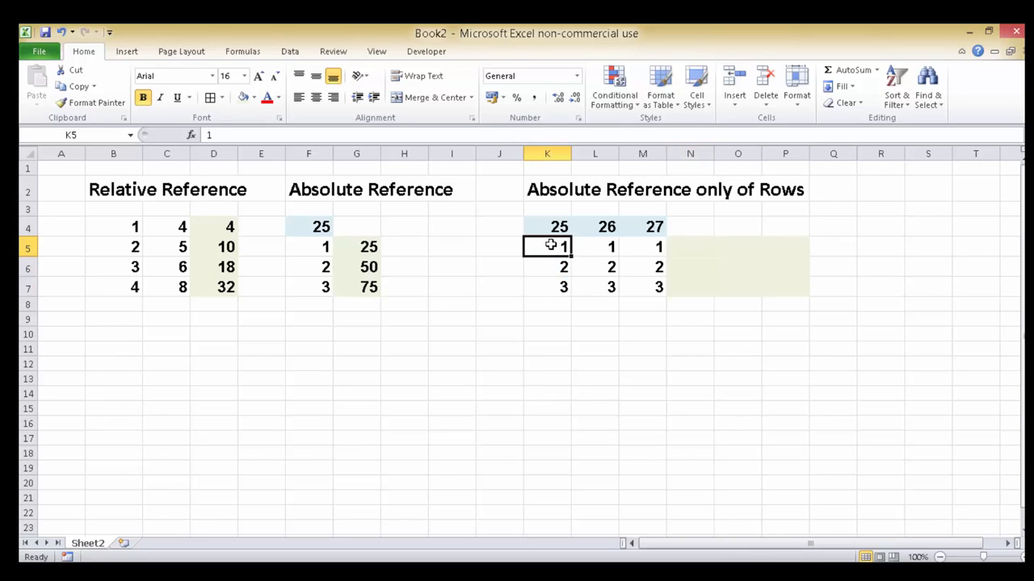
left_click_drag(551, 246, 549, 288)
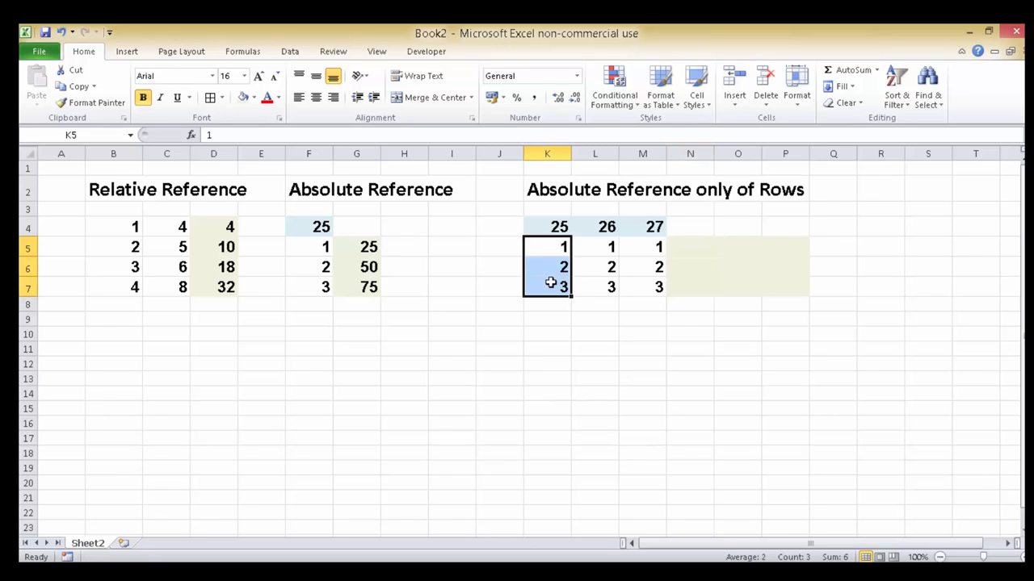
left_click(549, 223)
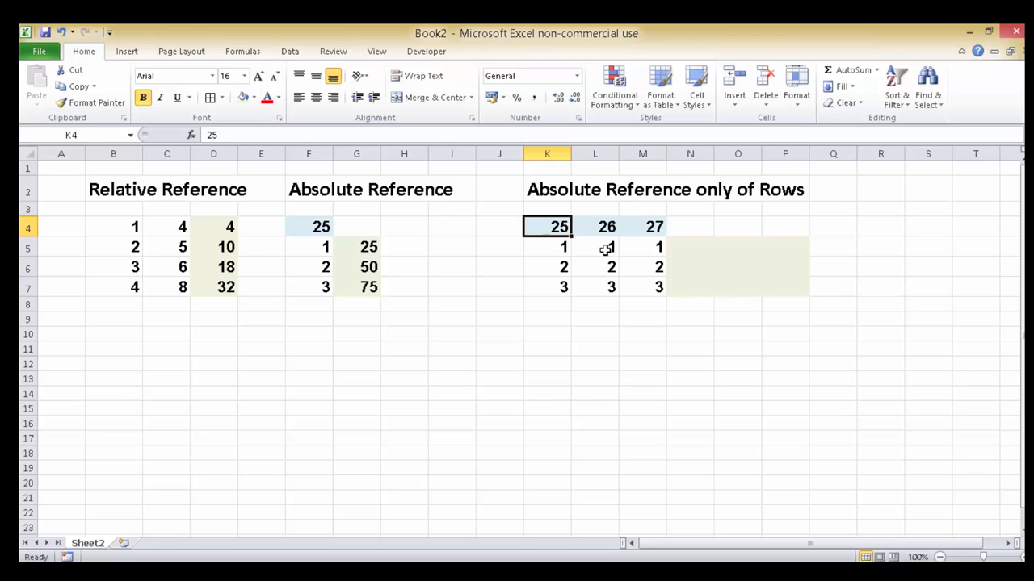
left_click_drag(606, 249, 598, 284)
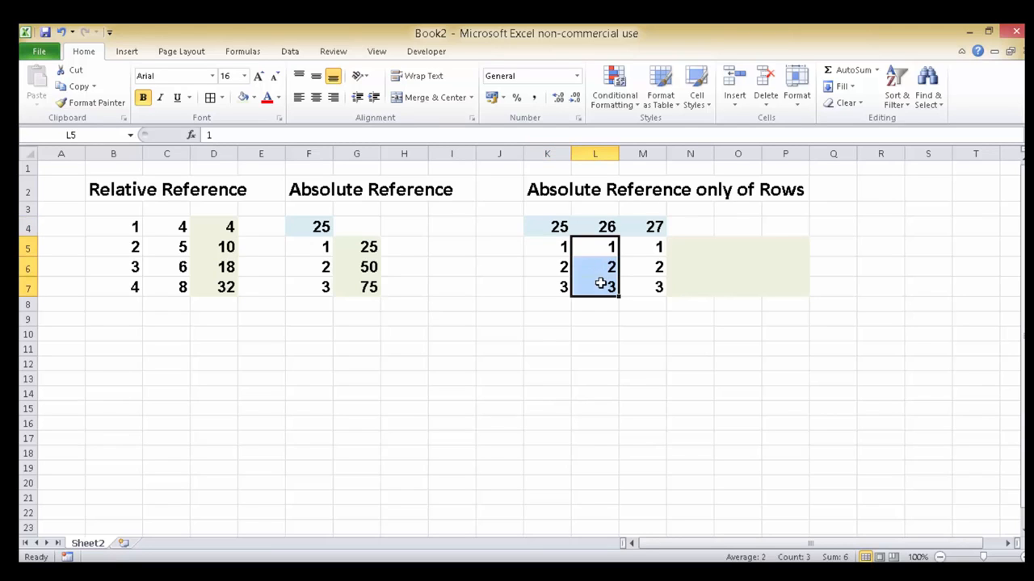
left_click(596, 225)
left_click_drag(651, 248, 646, 283)
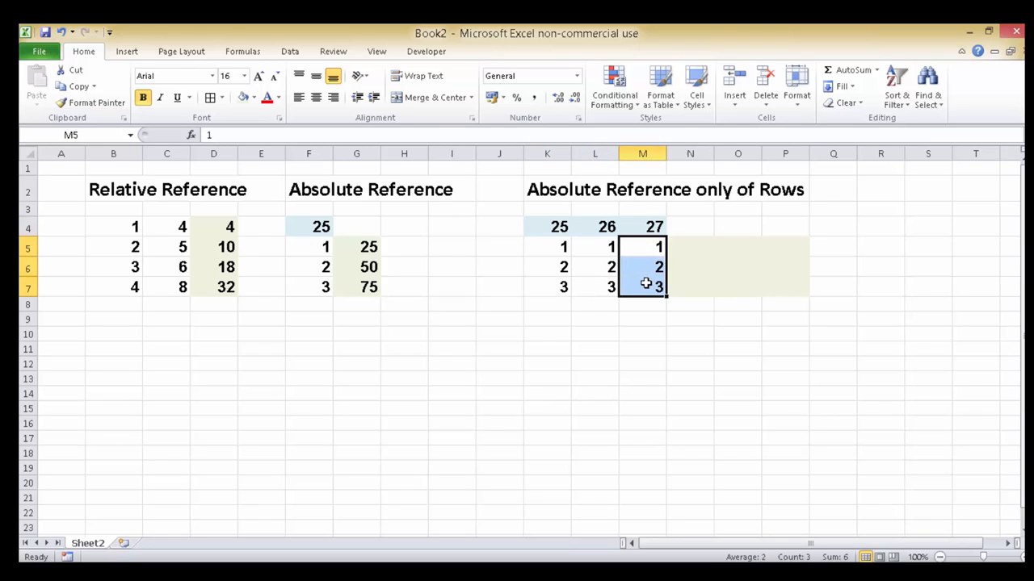
left_click(639, 228)
left_click(694, 247)
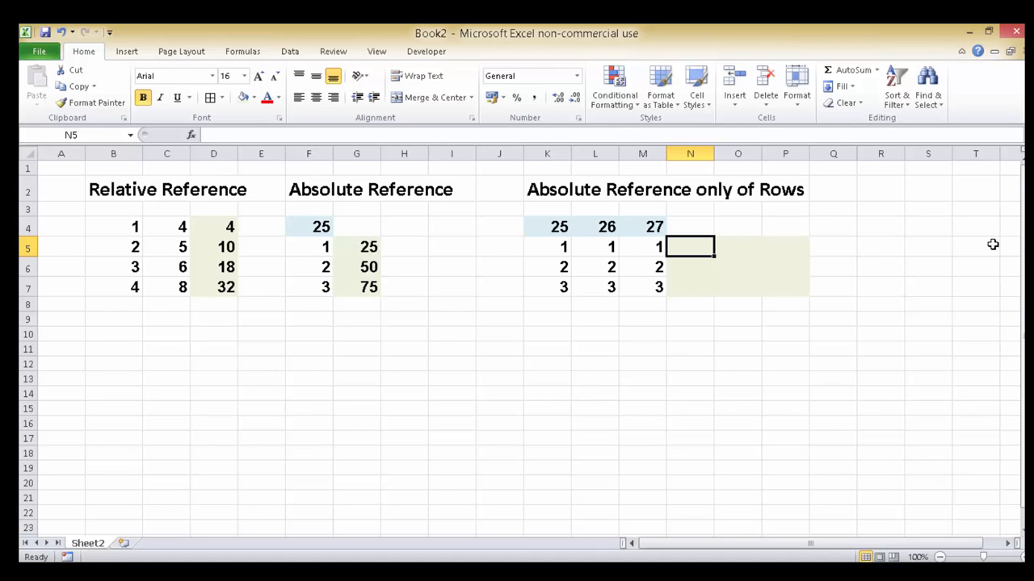
left_click(552, 226)
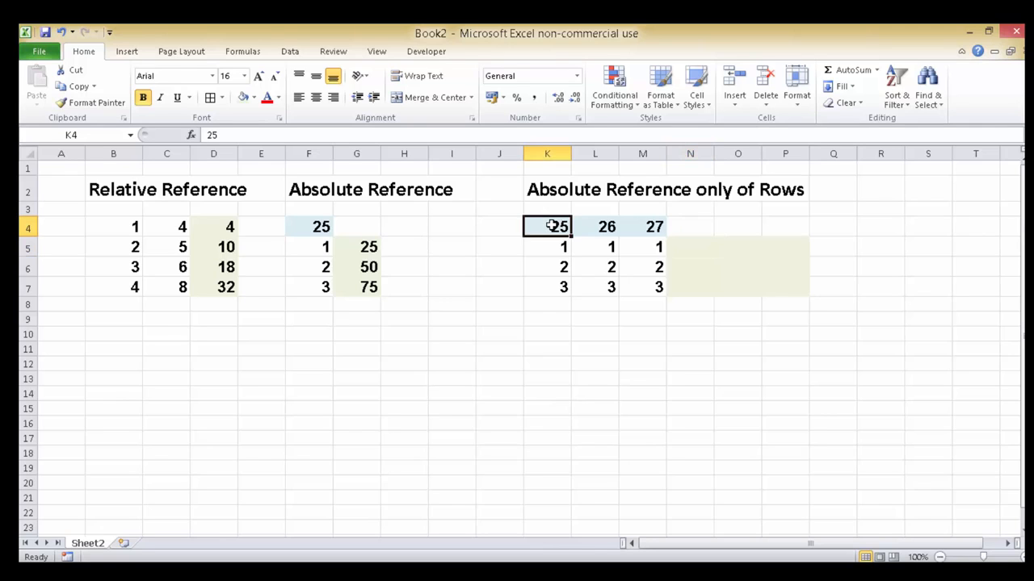
left_click_drag(551, 226, 627, 226)
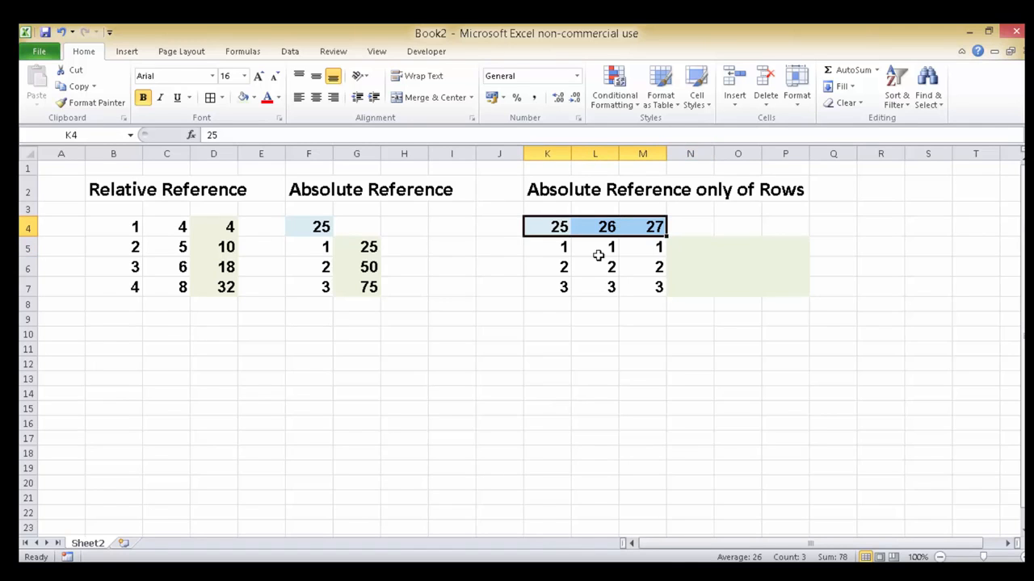
left_click(552, 247)
left_click(554, 267)
left_click(551, 286)
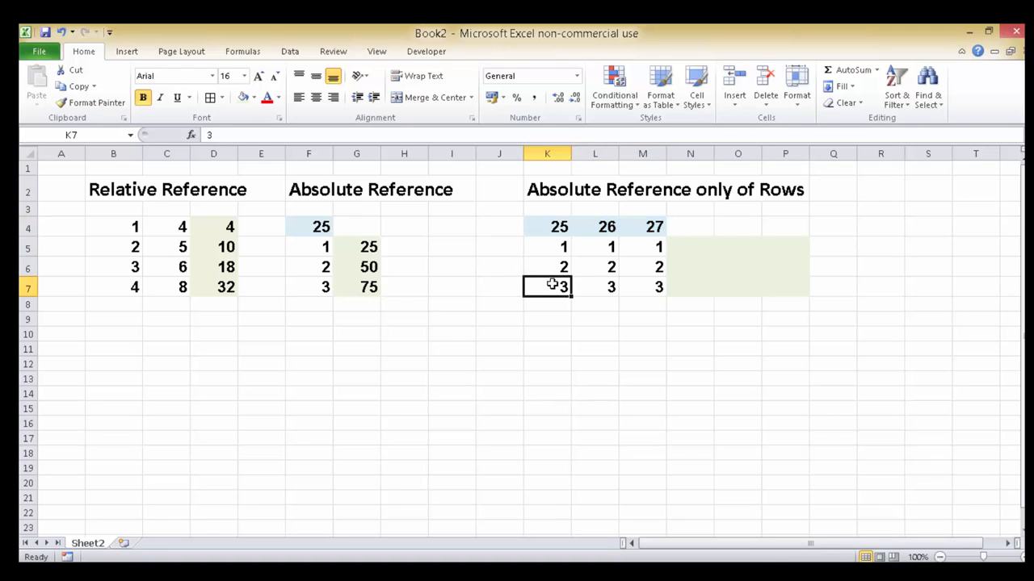
- Enter the formula =K$4*K5 in cell N5, making only the row of the K4 reference absolute
left_click(692, 245)
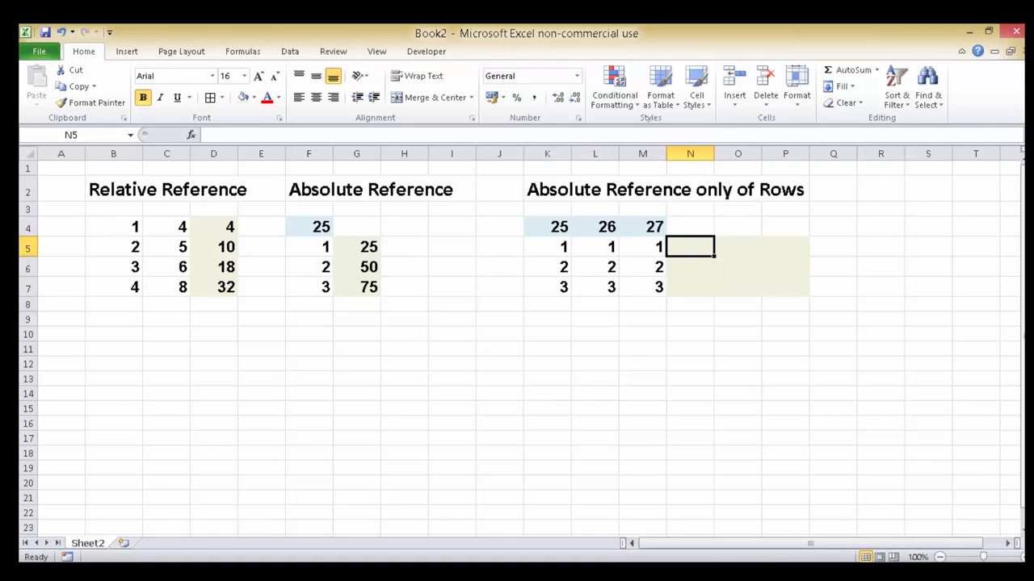
type("=")
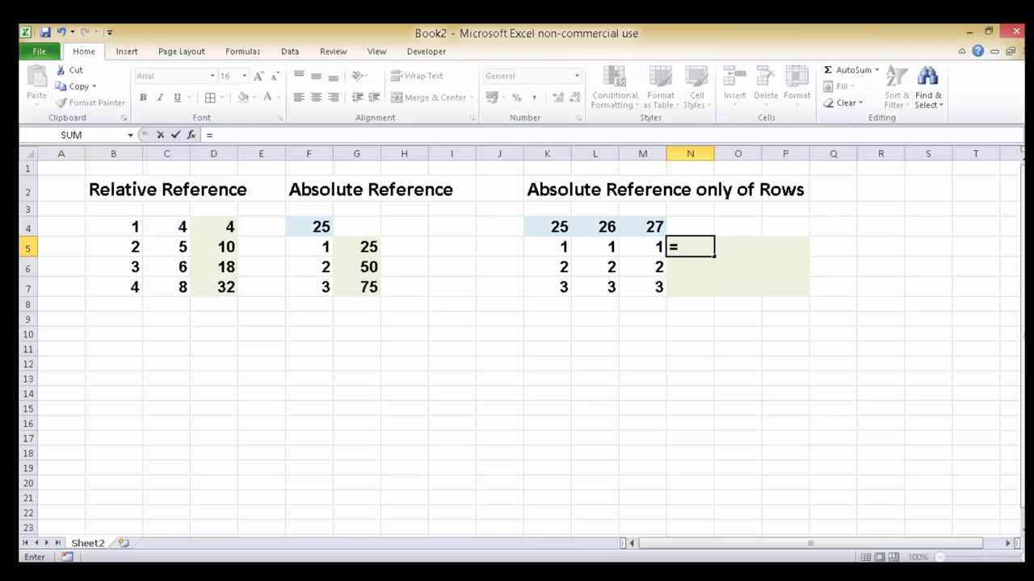
key("Up")
key("Left")
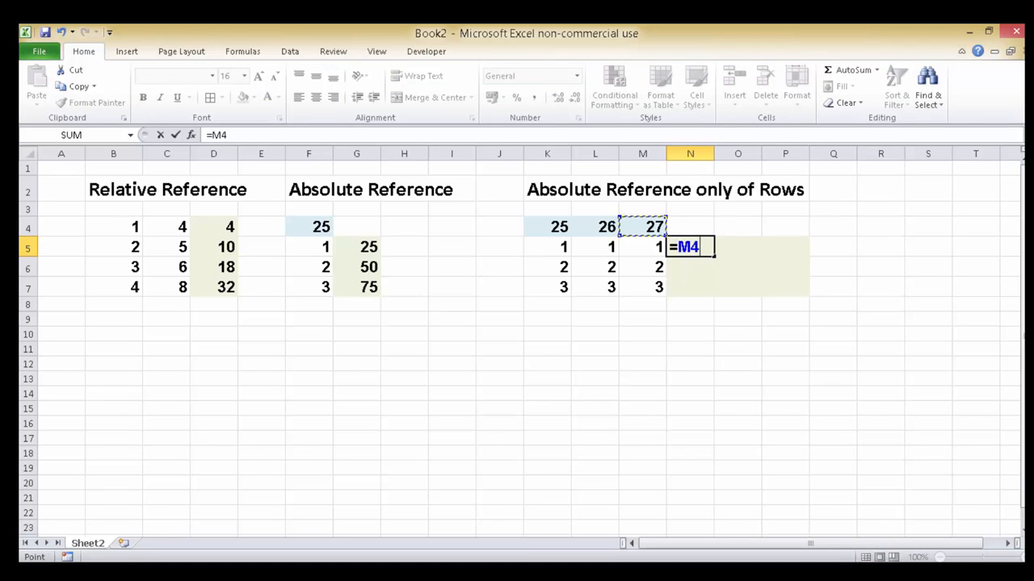
key("Left")
key("Left")
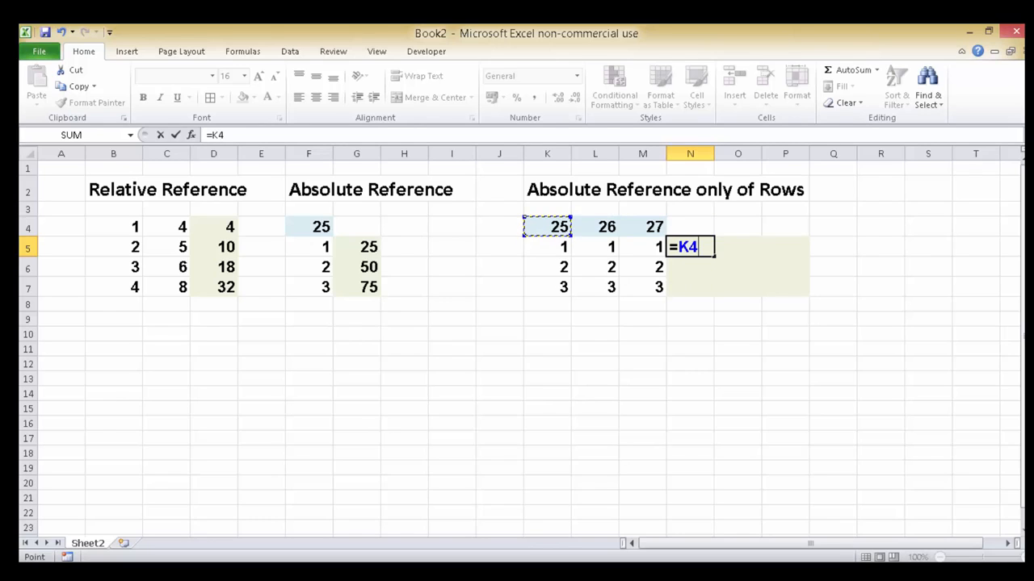
key("F4")
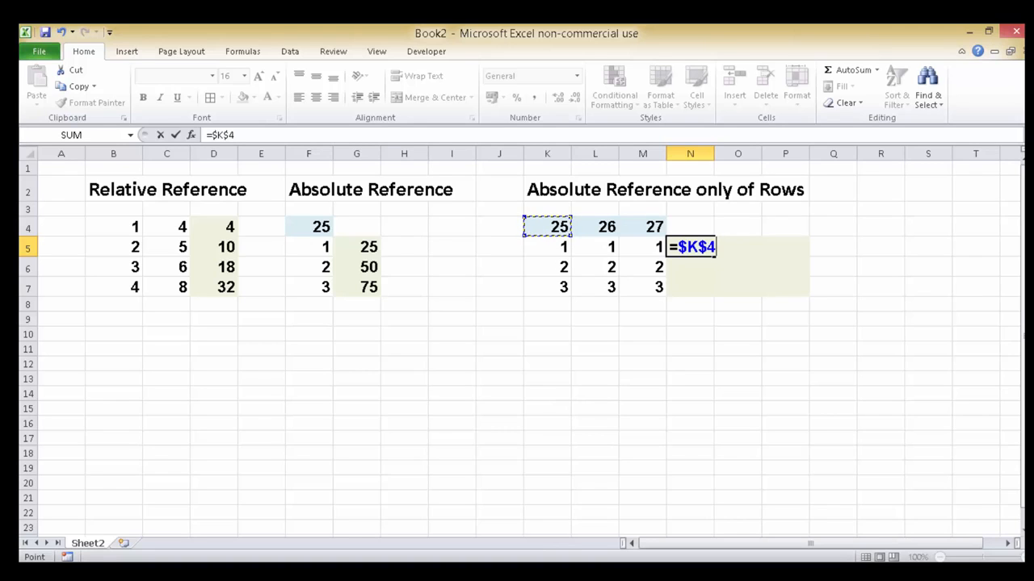
key("F4")
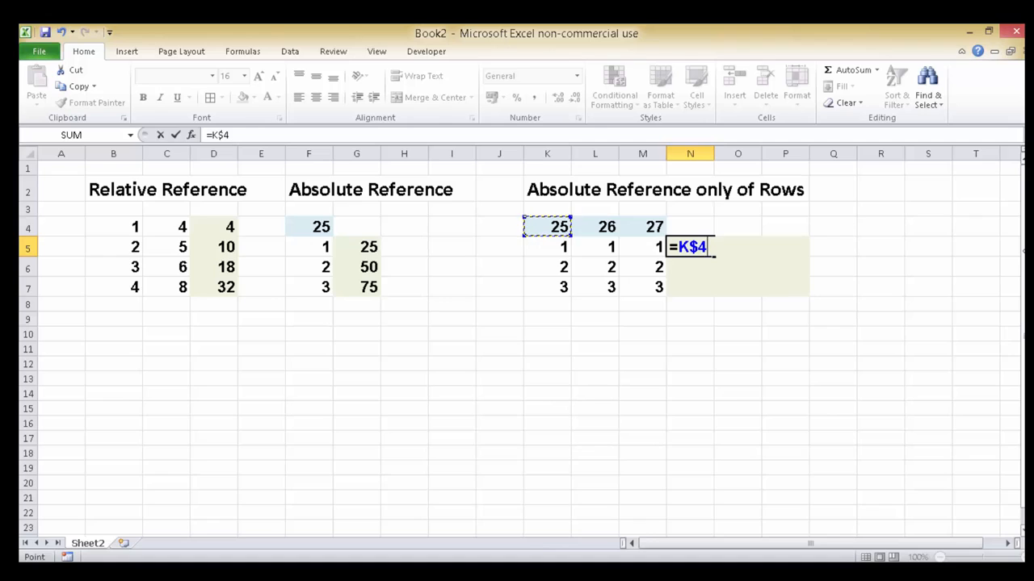
type("*")
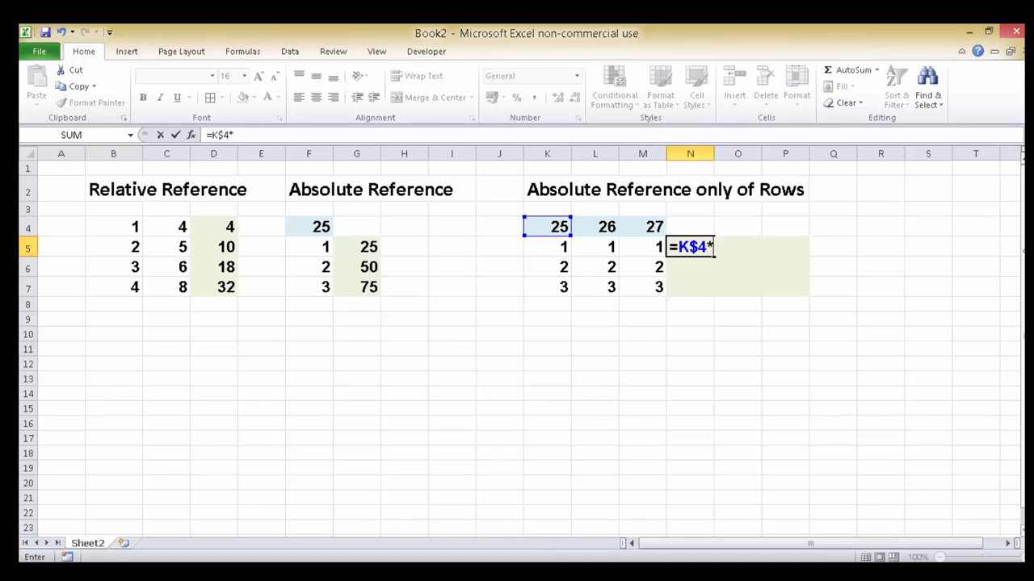
left_click(539, 248)
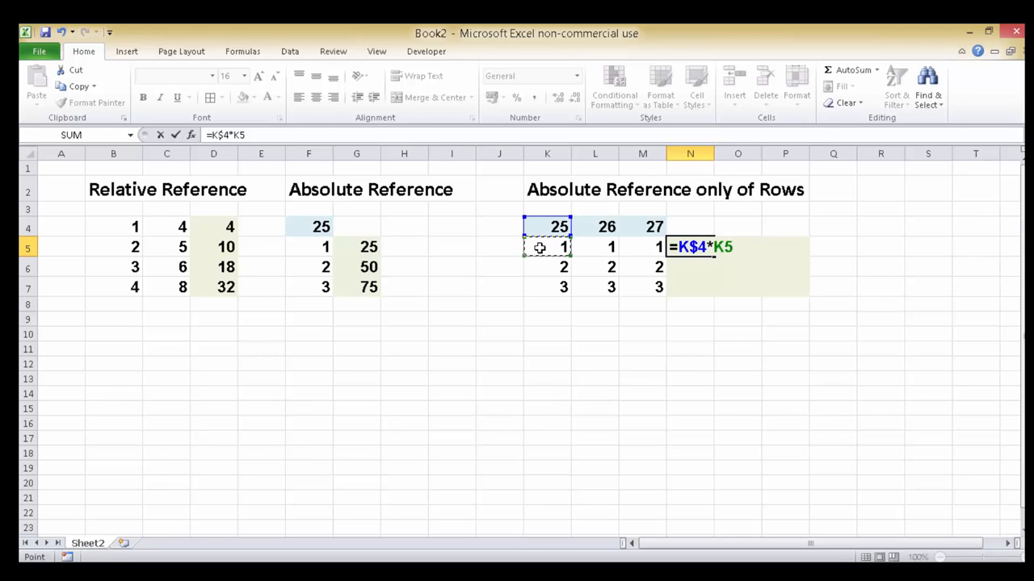
key("Return")
- Copy the row-absolute formula from N5 into cells N6 and N7
left_click(699, 245)
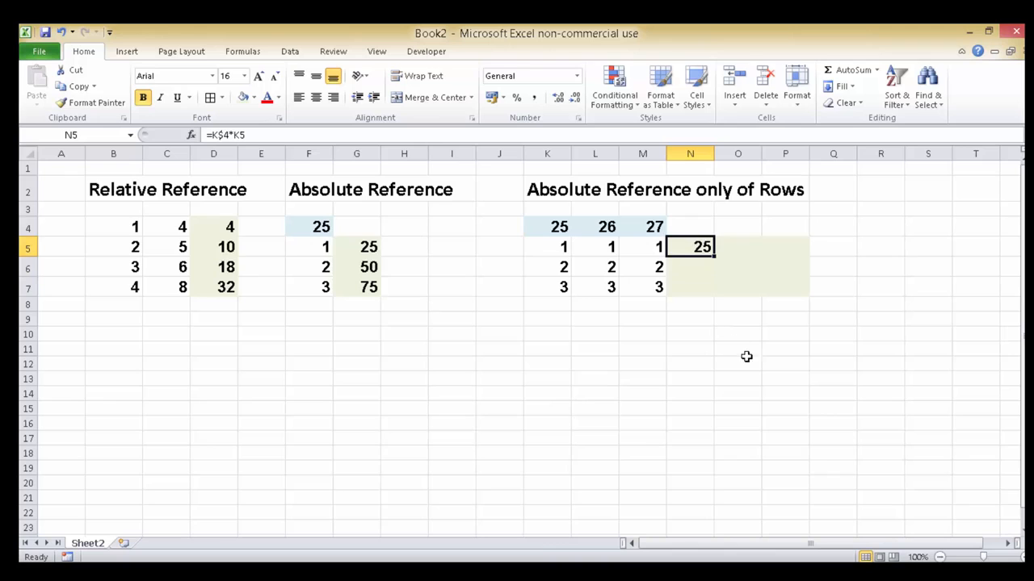
key("ctrl+c")
left_click_drag(693, 266, 692, 291)
key("ctrl+v")
key("Escape")
- Copy the formulas in N5:N7 across into columns O and P for rows 5 to 7
left_click_drag(700, 246, 700, 286)
key("ctrl+c")
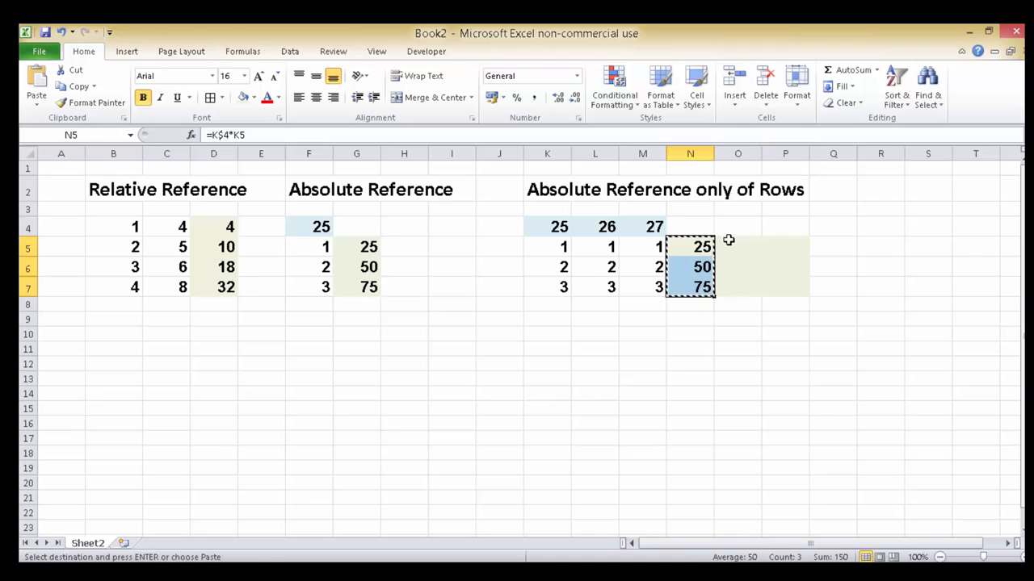
left_click(723, 247)
key("shift+Right")
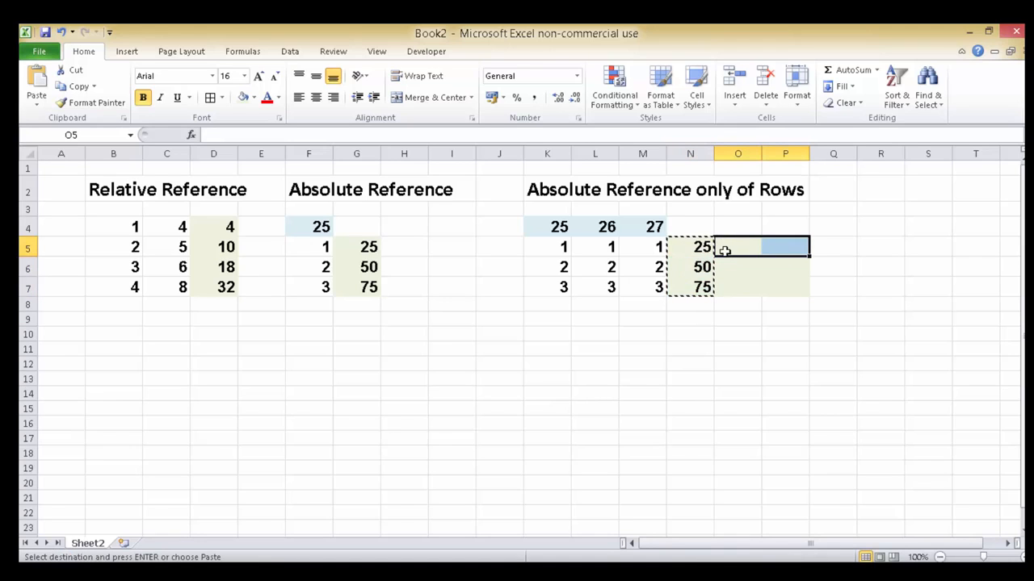
key("ctrl+v")
- Inspect the copied formulas in O5:O7 and P5:P7 to see which cells they reference
left_click(750, 248)
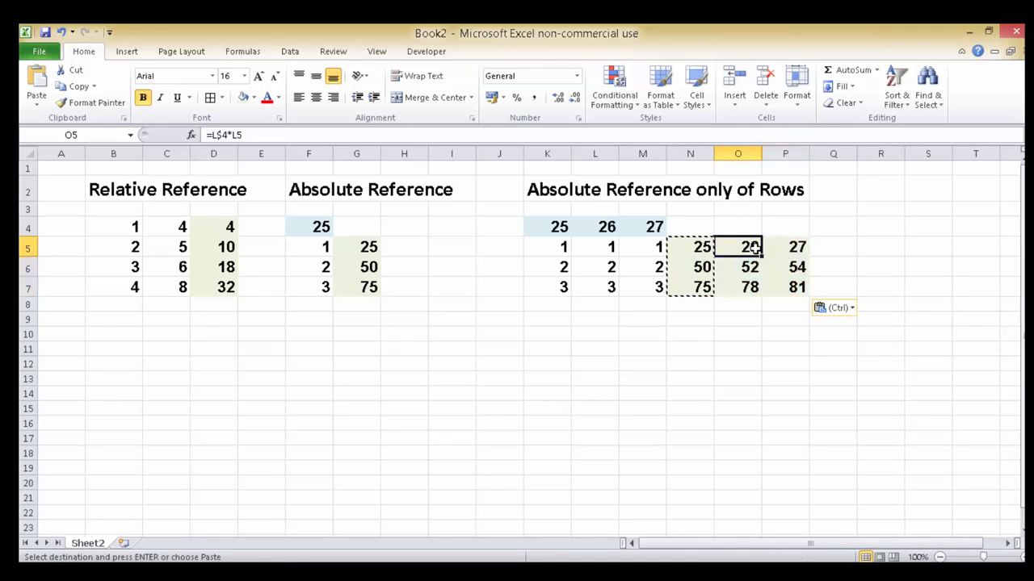
double_click(750, 248)
key("Escape")
double_click(747, 268)
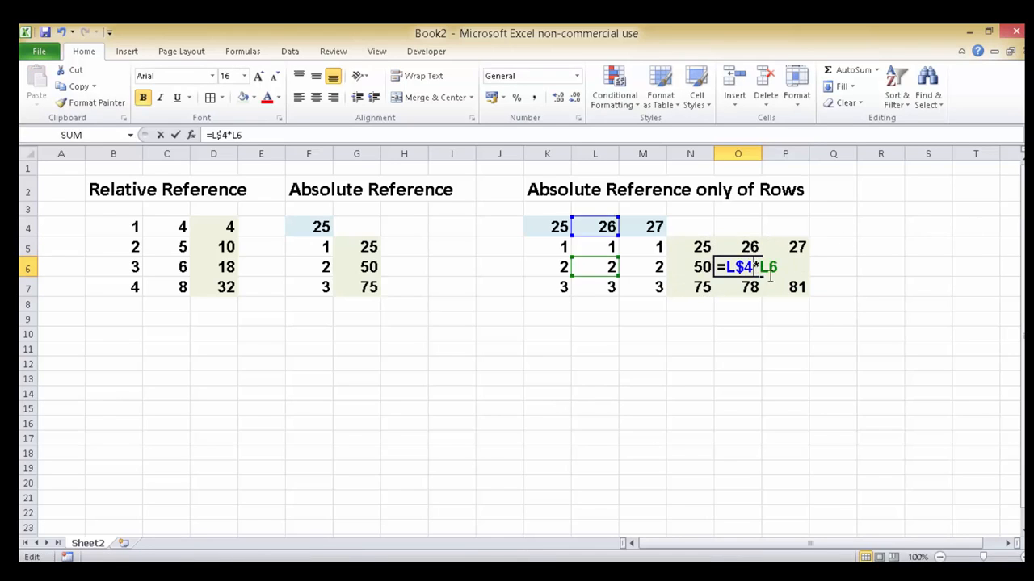
key("Escape")
double_click(746, 287)
key("Escape")
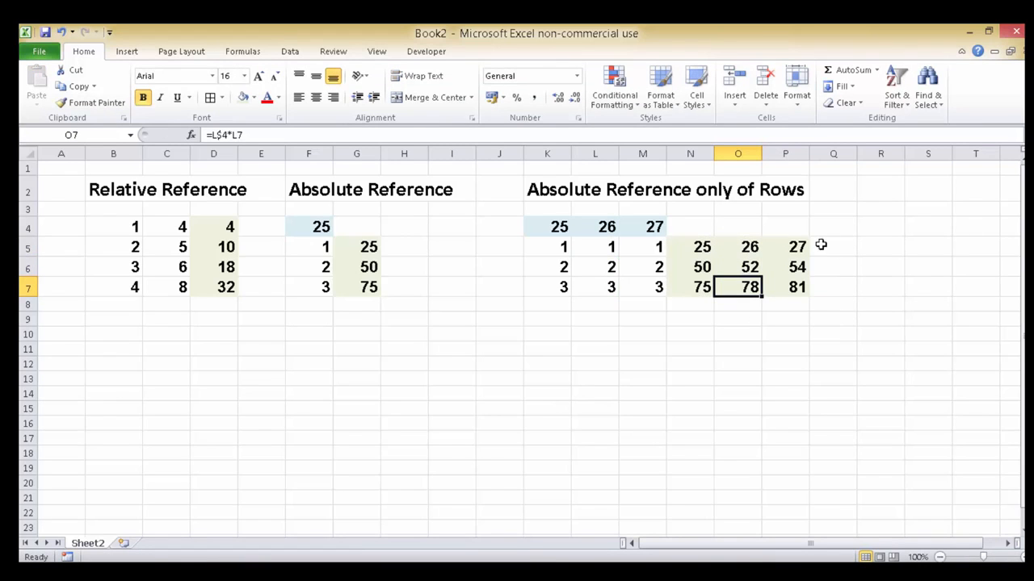
double_click(797, 247)
key("Escape")
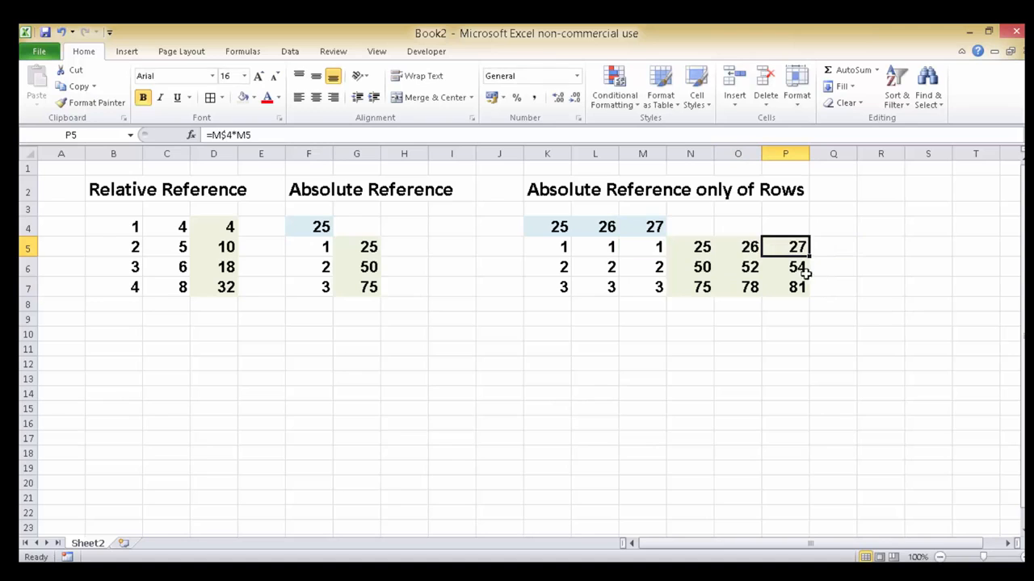
double_click(805, 275)
key("Escape")
double_click(797, 286)
key("Escape")
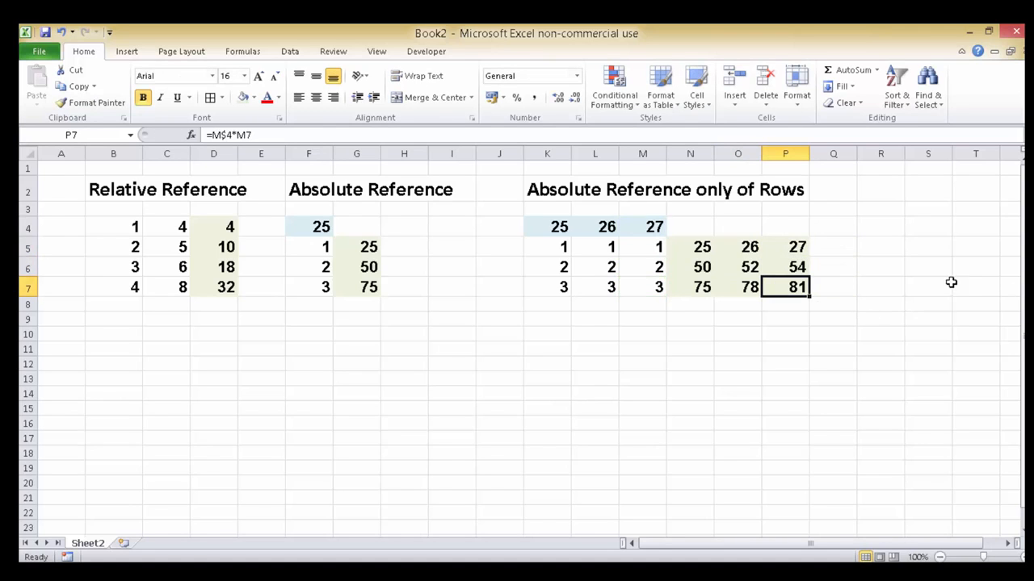